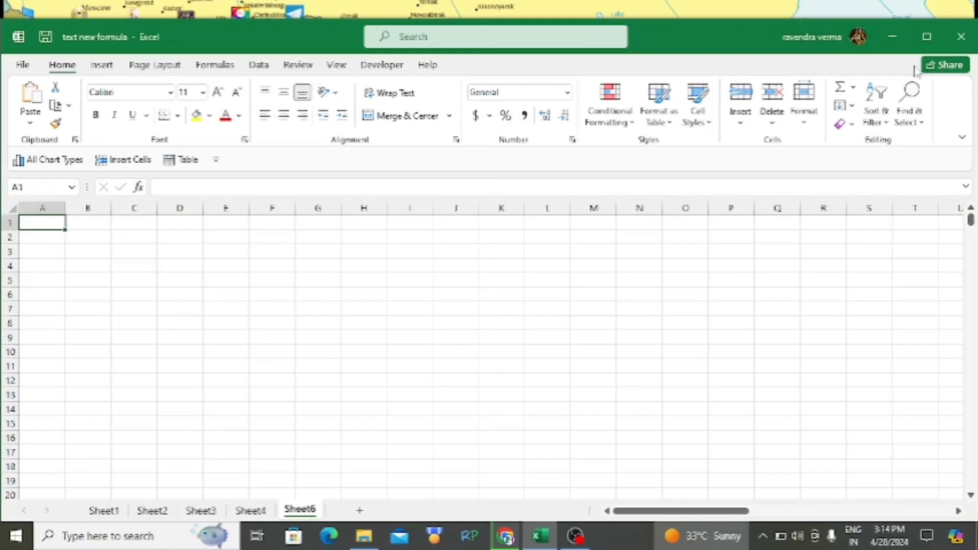
Step: Maximize the workbook window and try to fill a linear column series from blank cell A1 with stop value 1000
click(926, 39)
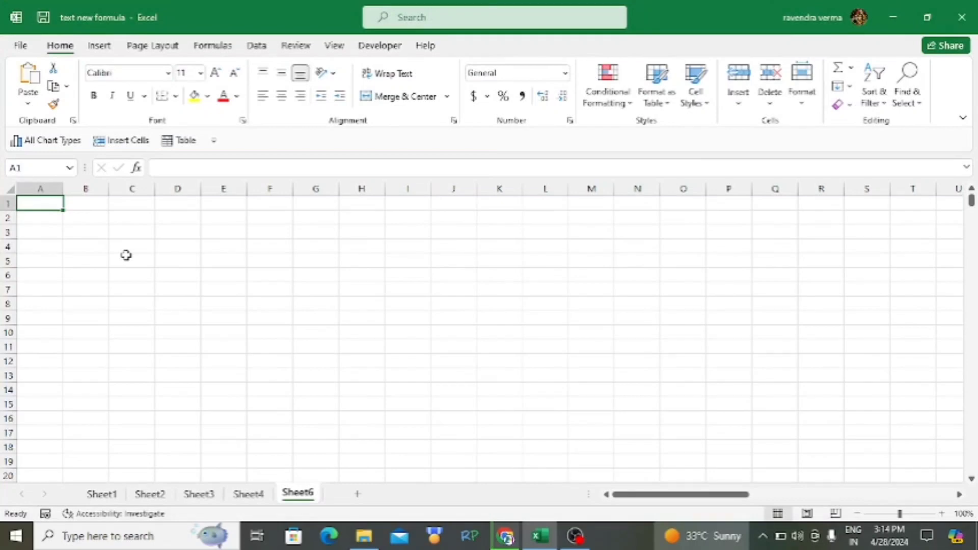
key(alt)
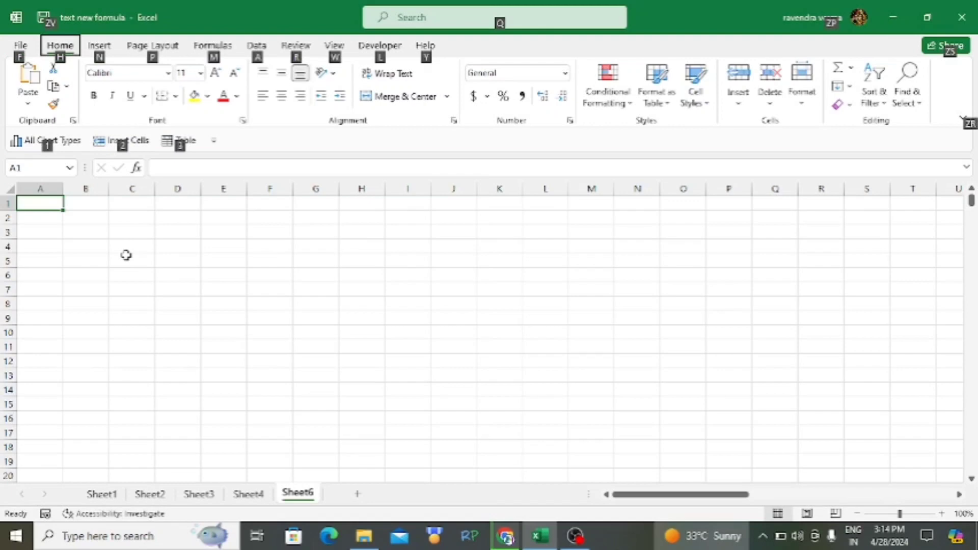
key(h)
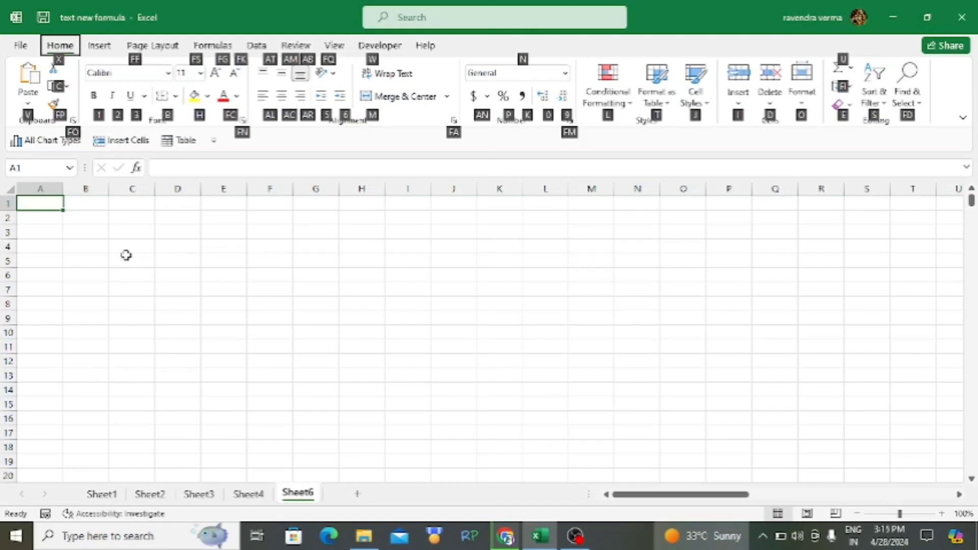
key(f)
key(i)
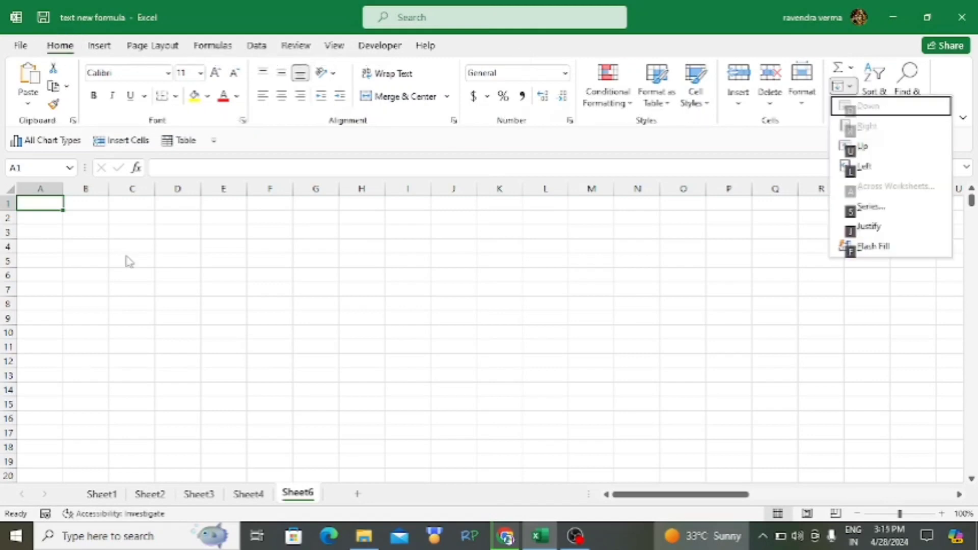
key(s)
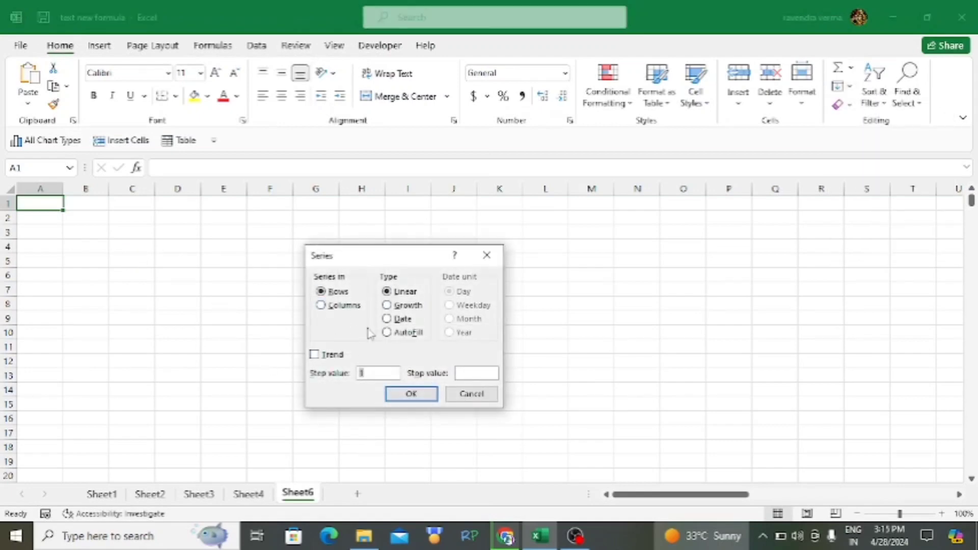
click(346, 306)
click(478, 376)
text(1000)
click(431, 393)
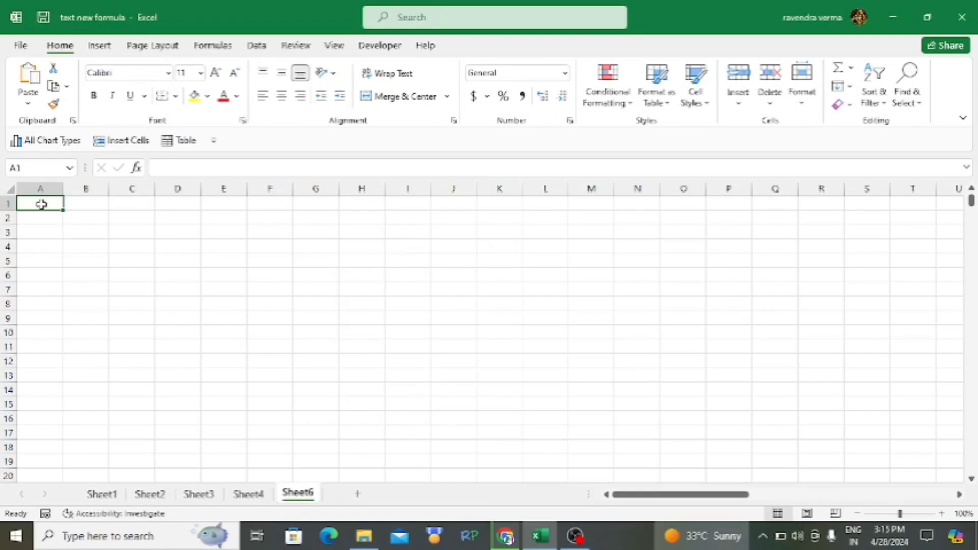
Step: Enter 1 in cell A1 and select that cell again
text(1)
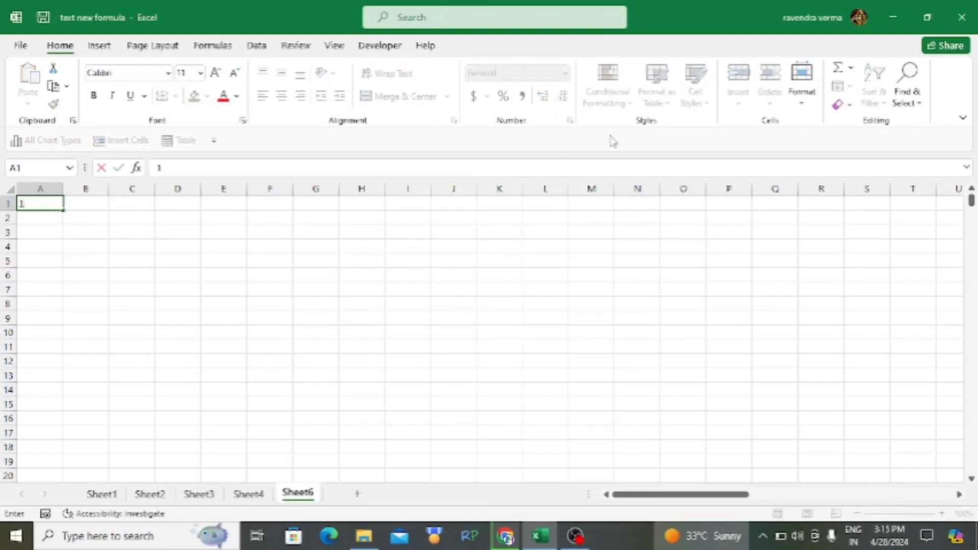
click(135, 333)
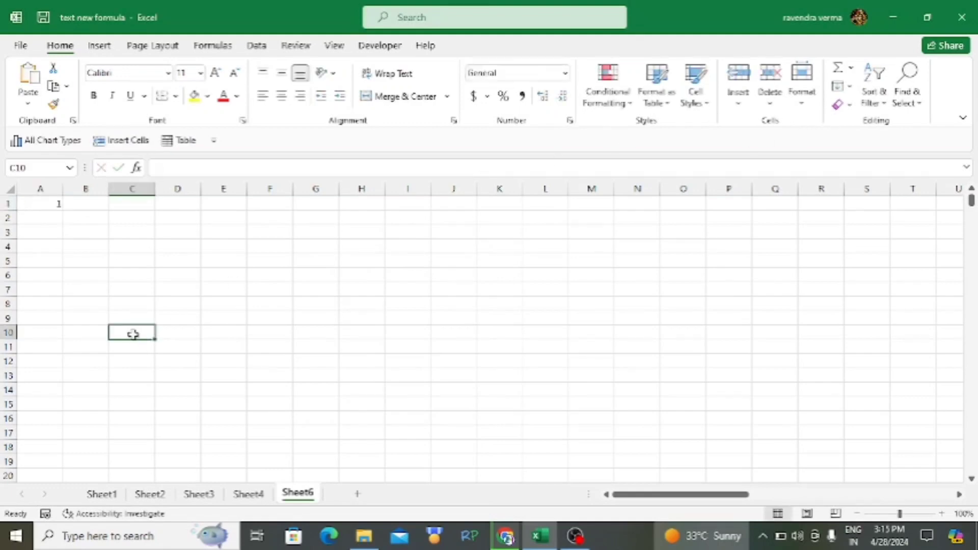
click(51, 209)
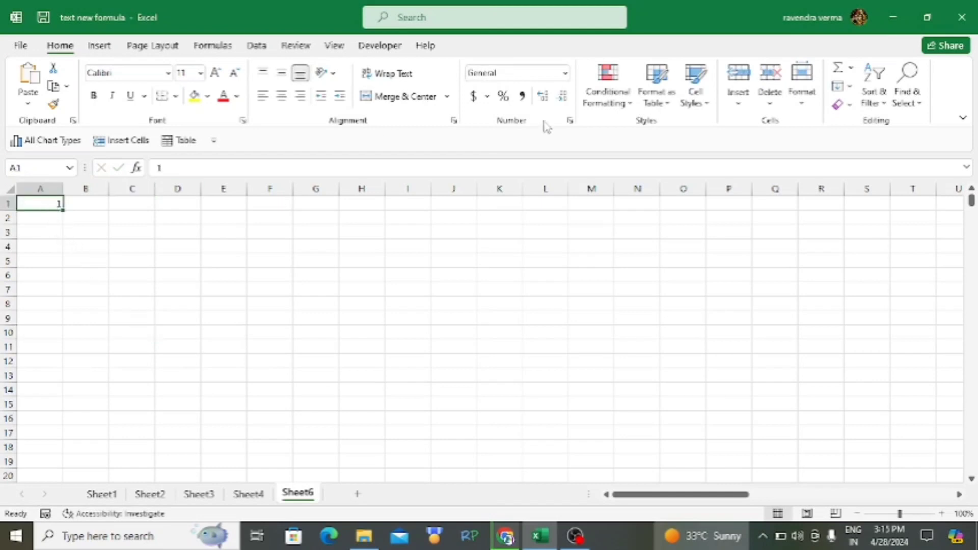
Step: Fill a linear series down column A from cell A1 with step value 1 and stop value 1000
click(850, 89)
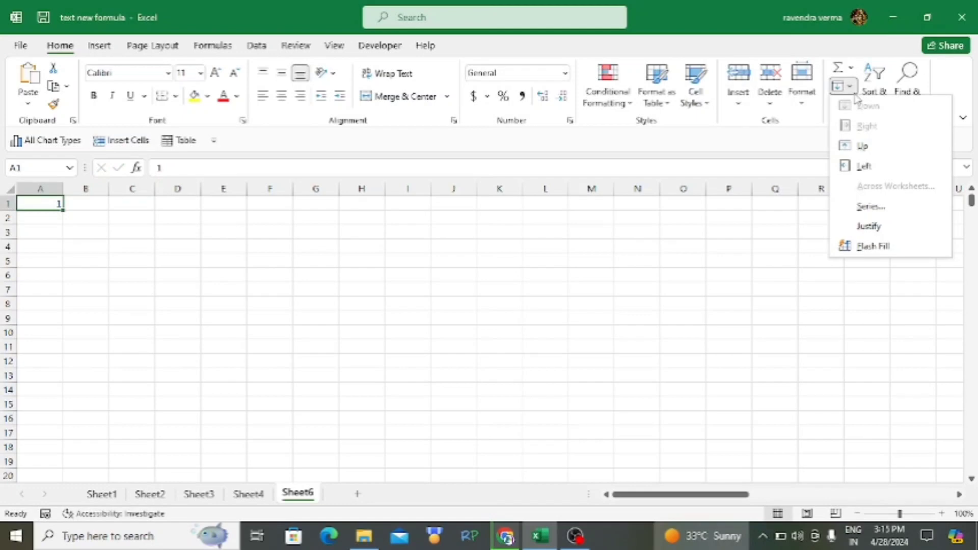
click(861, 206)
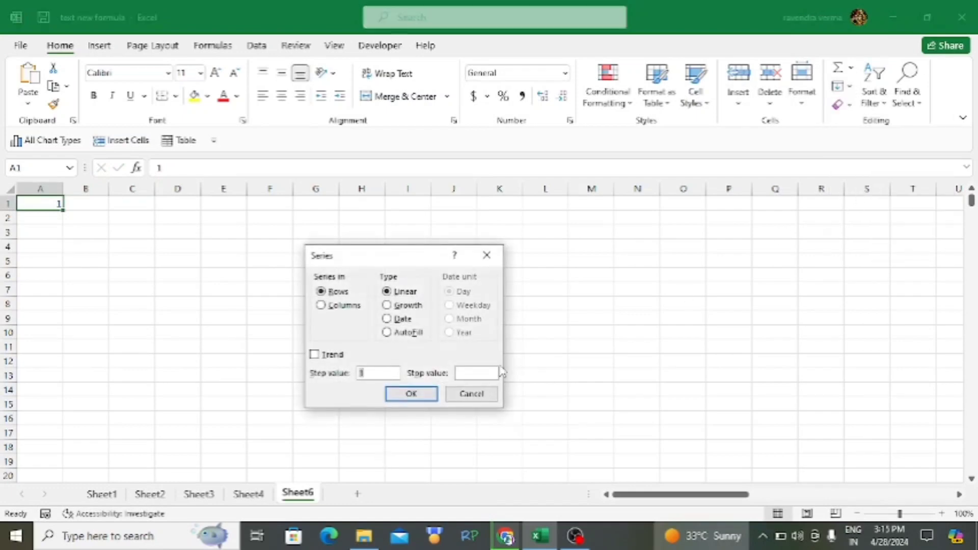
click(483, 373)
text(1000)
click(328, 305)
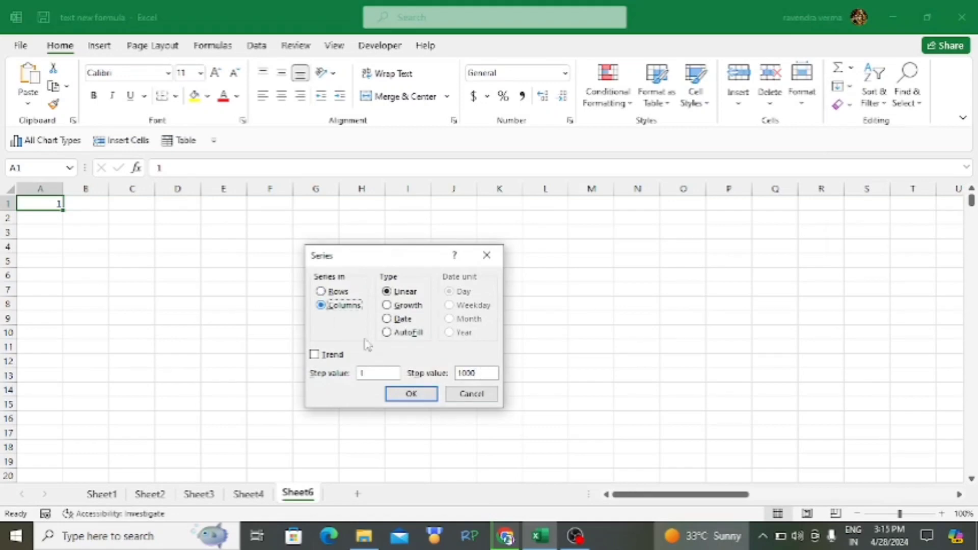
click(401, 394)
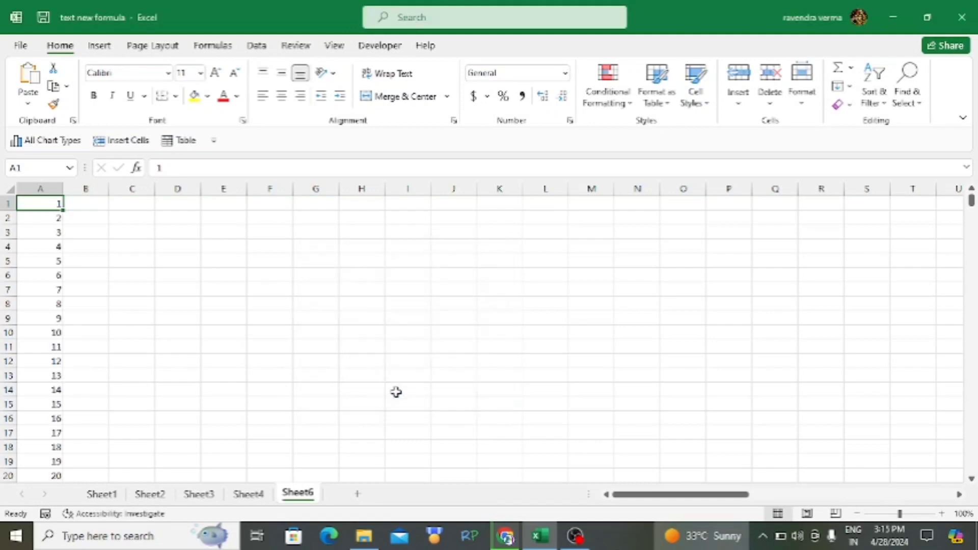
scroll(114, 389, down, 10)
scroll(114, 388, up, 10)
scroll(115, 388, down, 3)
scroll(115, 388, up, 3)
click(114, 388)
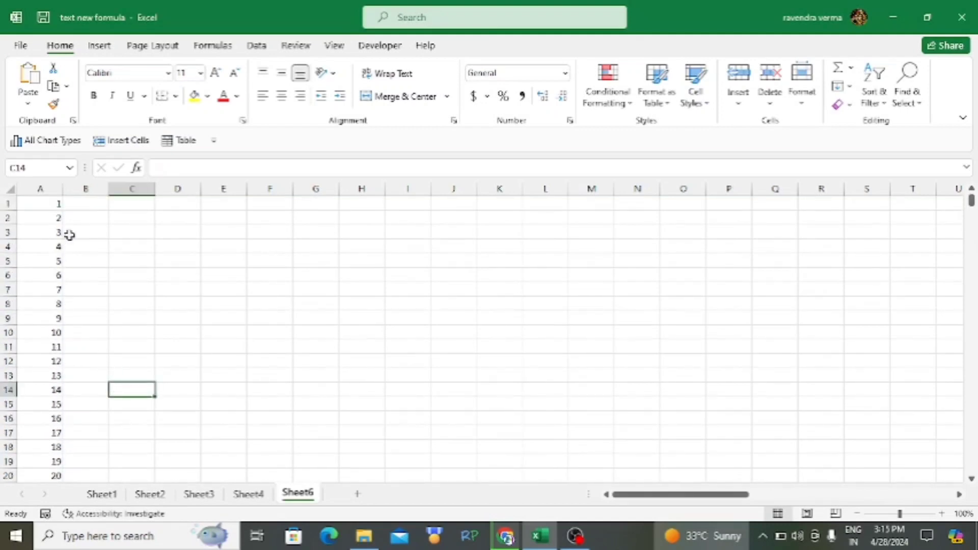
Step: Fill a linear series across row 1 from cell A1 with step value 1 and stop value 1000
click(49, 207)
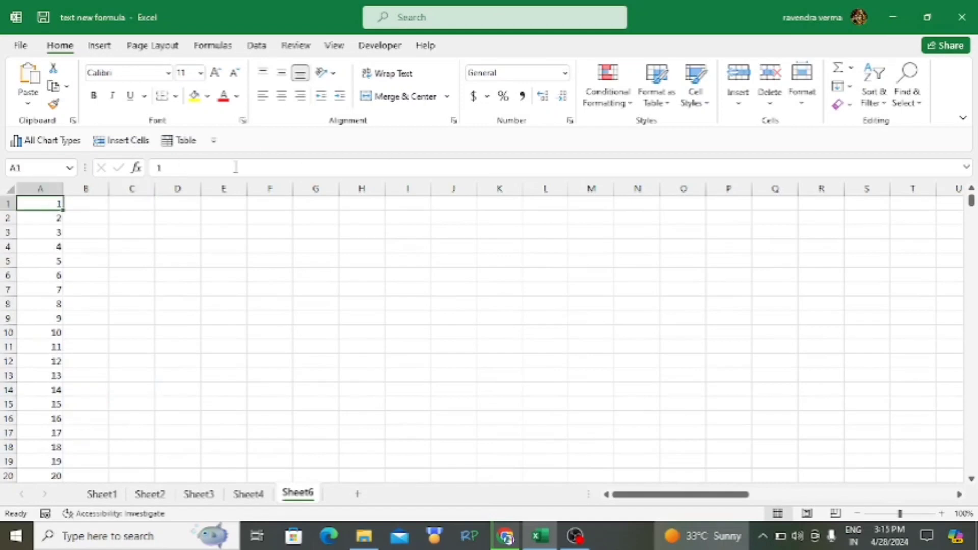
key(alt+h)
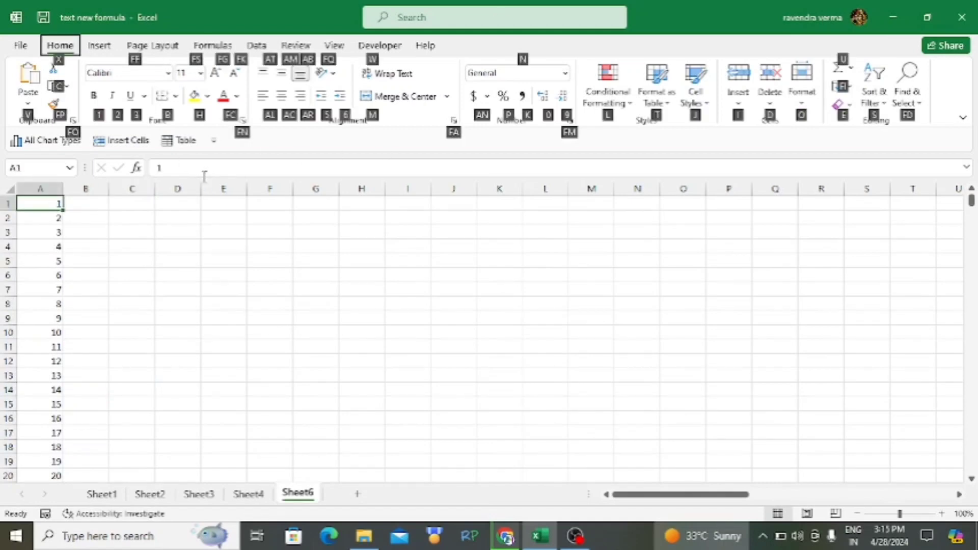
key(f)
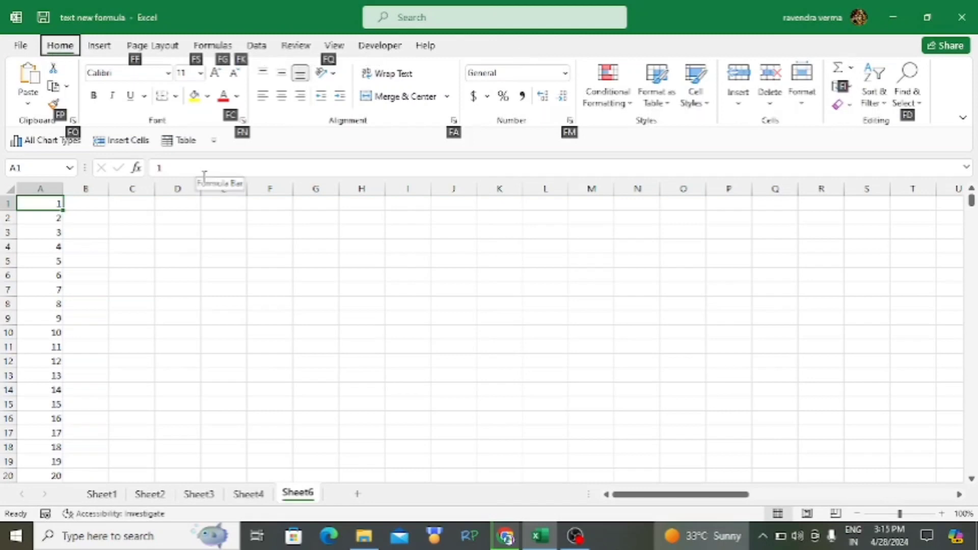
key(i)
key(s)
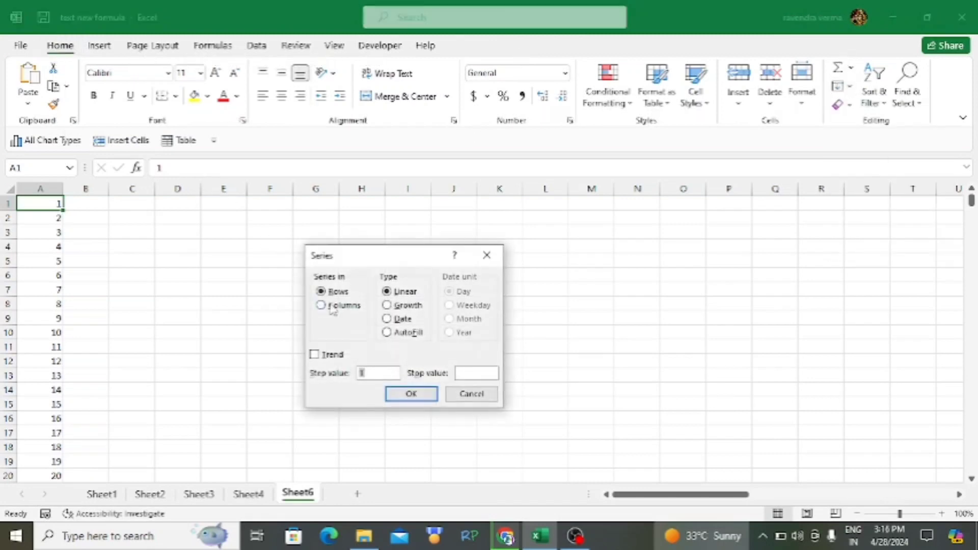
click(474, 377)
text(1000)
key(Return)
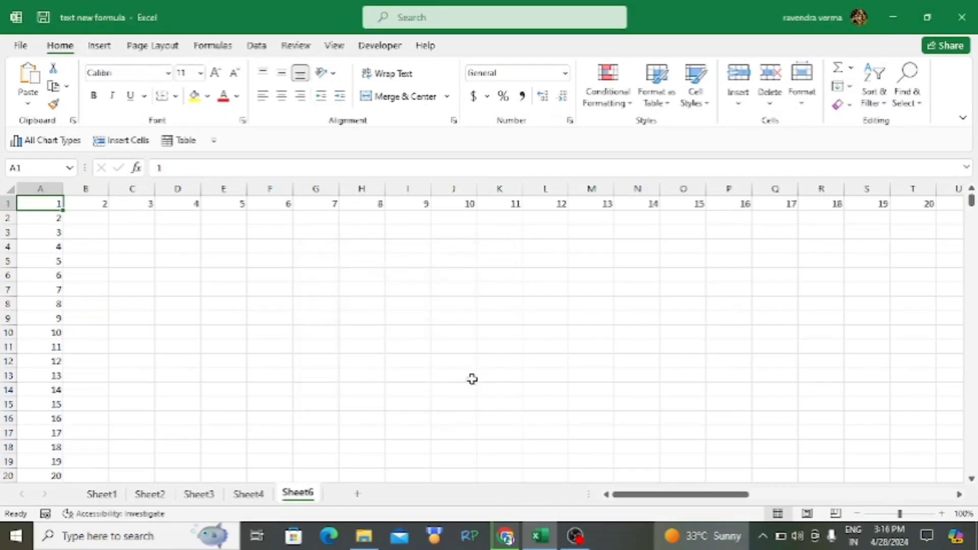
click(276, 335)
click(92, 221)
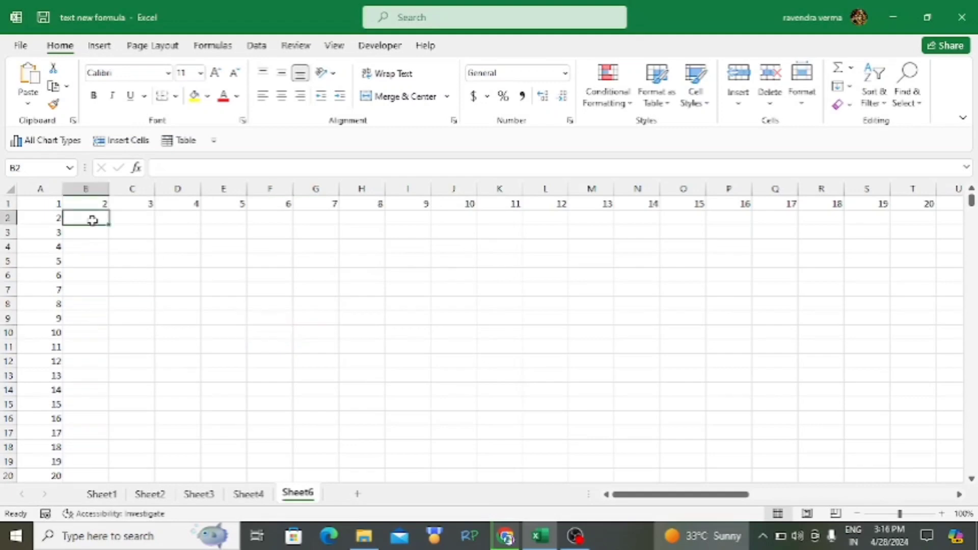
click(160, 259)
click(87, 224)
text(r)
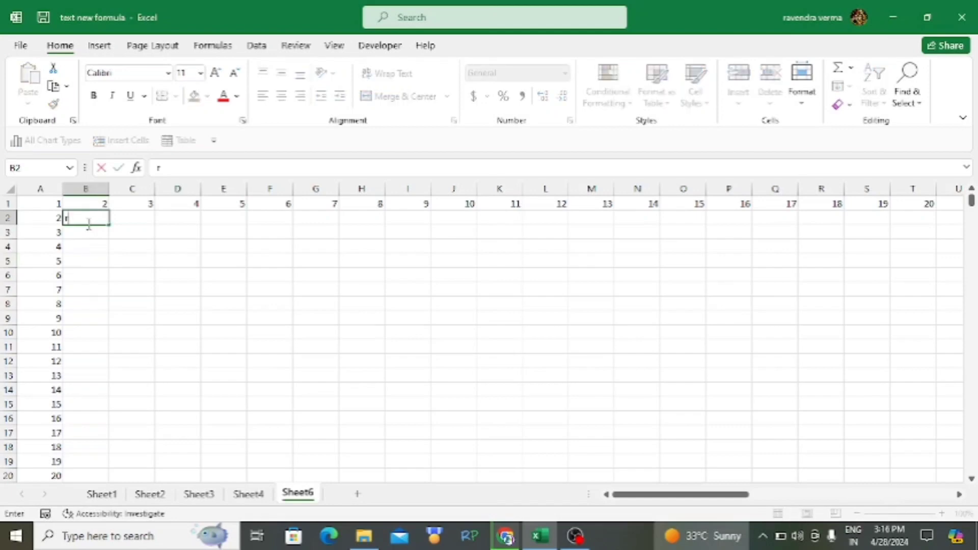
key(BackSpace)
key(Tab)
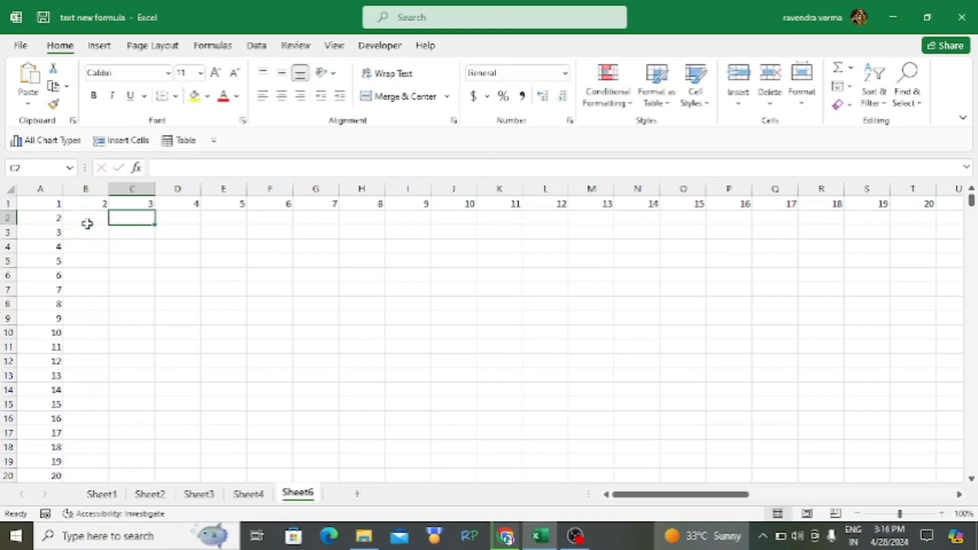
Step: Fill every cell of the range B3:B26 with the text RAM in a single entry
click(87, 224)
key(Down)
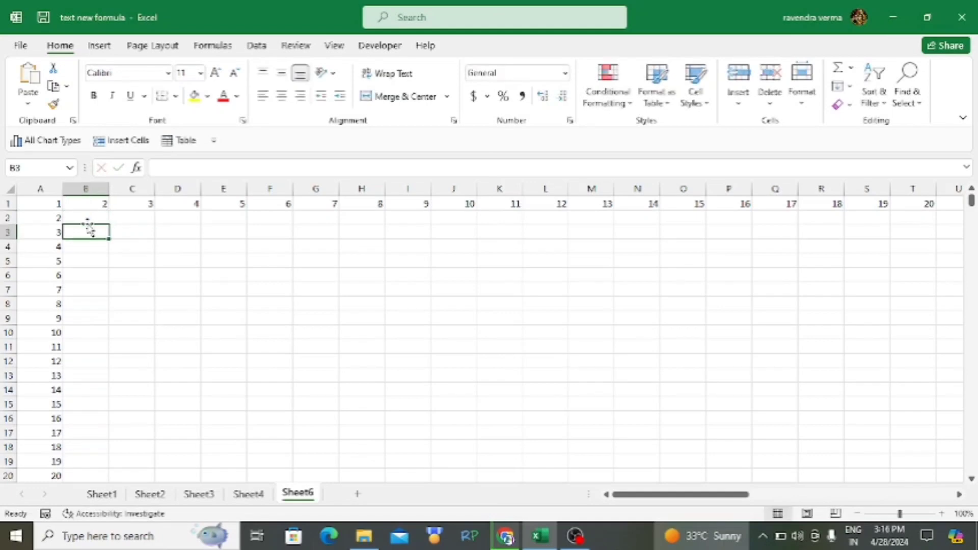
key(shift+Down)
key(shift+Down)
key(shift+Down)
key(shift+Down)
key(shift+Down)
key(shift+Down)
key(shift+Down)
key(shift+Down)
key(shift+Down)
key(shift+Down)
key(shift+Down)
key(shift+Down)
key(shift+Down)
key(shift+Down)
key(shift+Down)
key(shift+Down)
key(shift+Down)
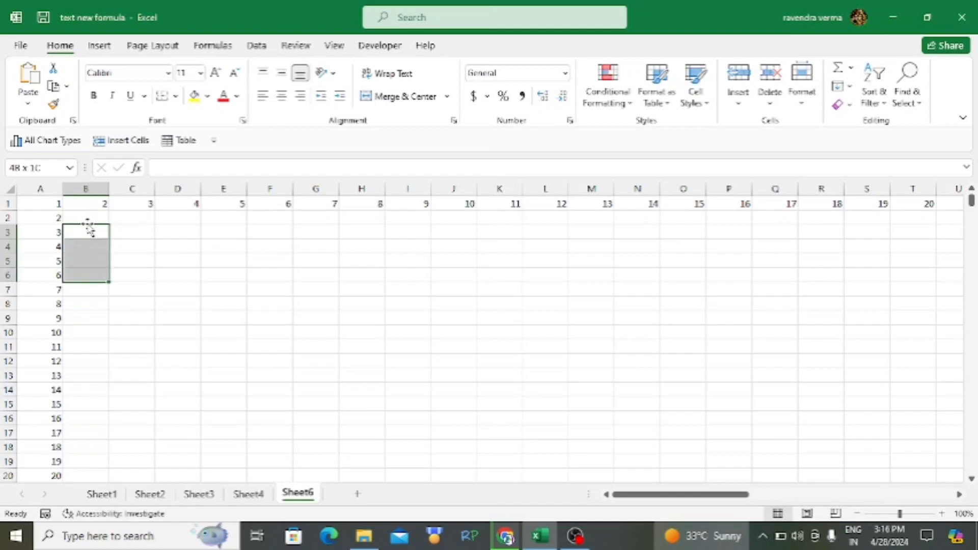
key(shift+Down)
key(shift+Down)
key(shift+Down)
key(shift+Down)
key(shift+Down)
key(shift+Down)
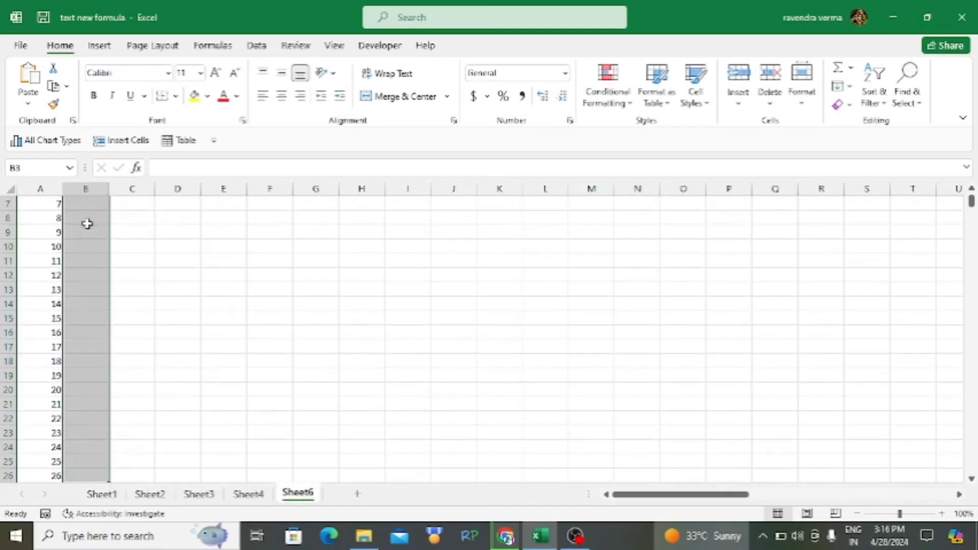
text(r)
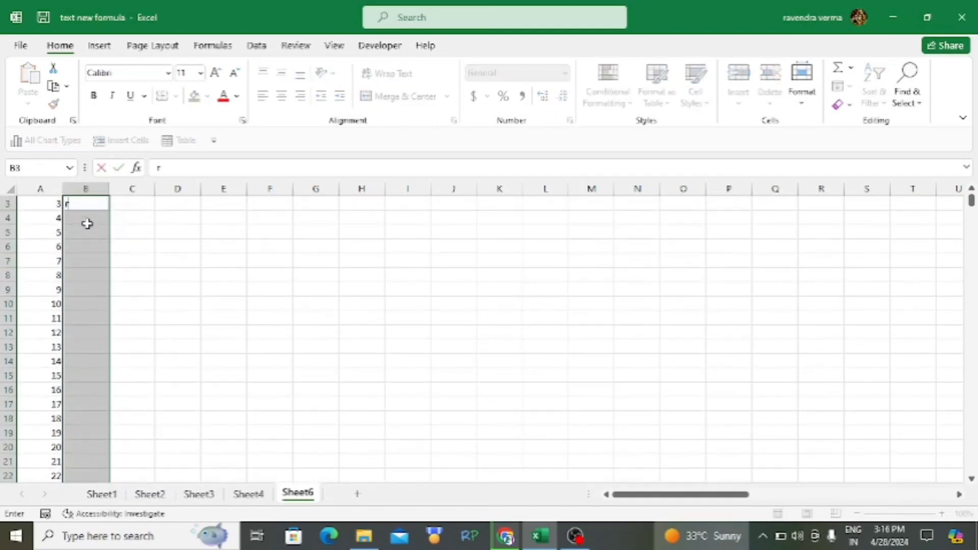
key(BackSpace)
text(RAM)
key(ctrl+Return)
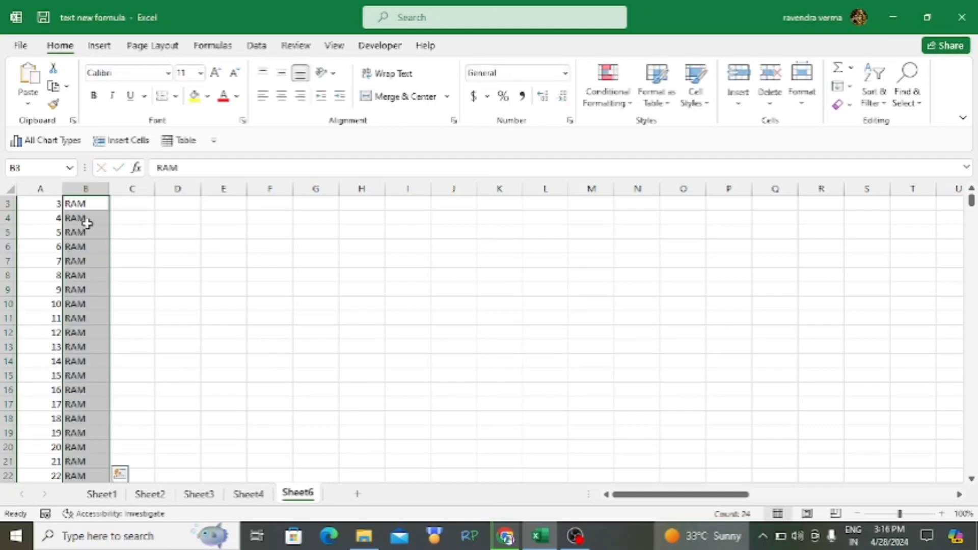
click(136, 214)
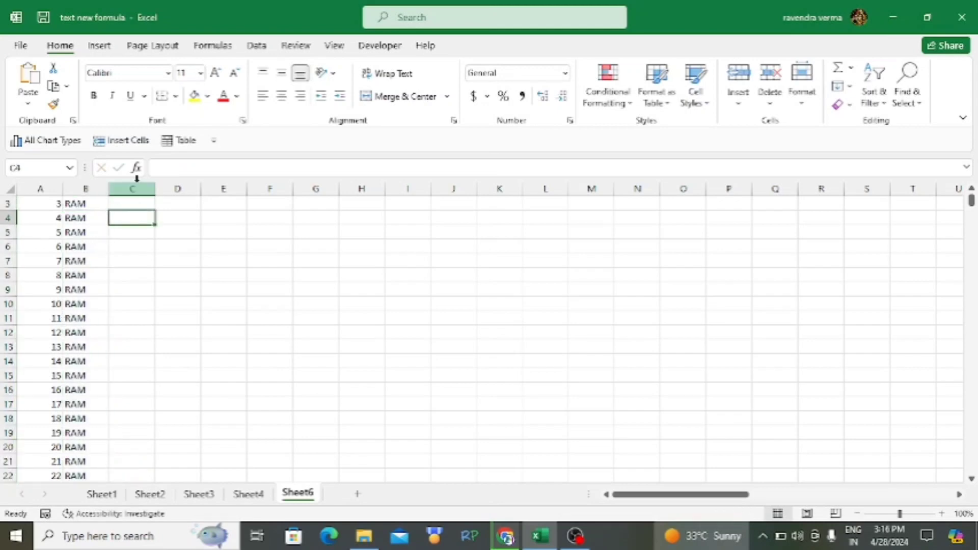
click(137, 204)
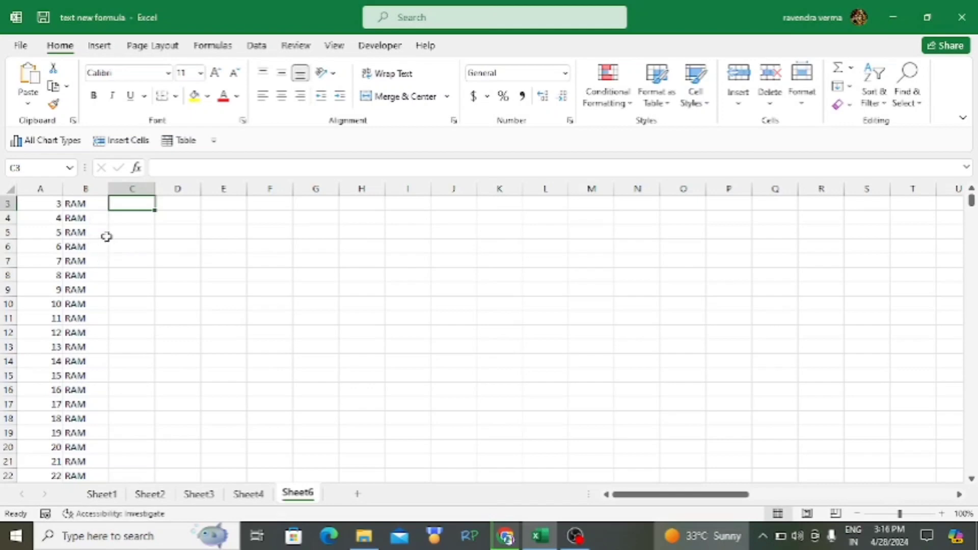
click(252, 243)
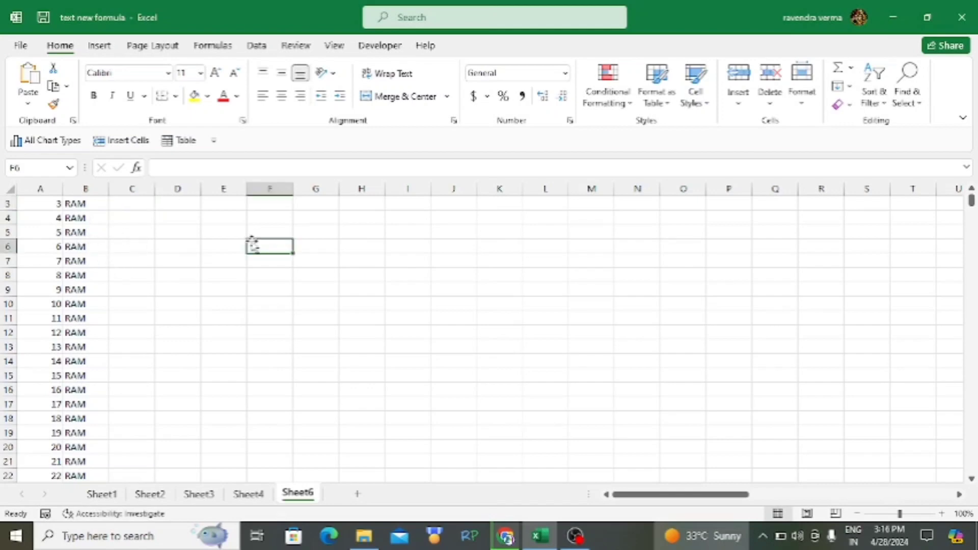
Step: Enter the text RAM in cell C4
scroll(252, 243, up, 1)
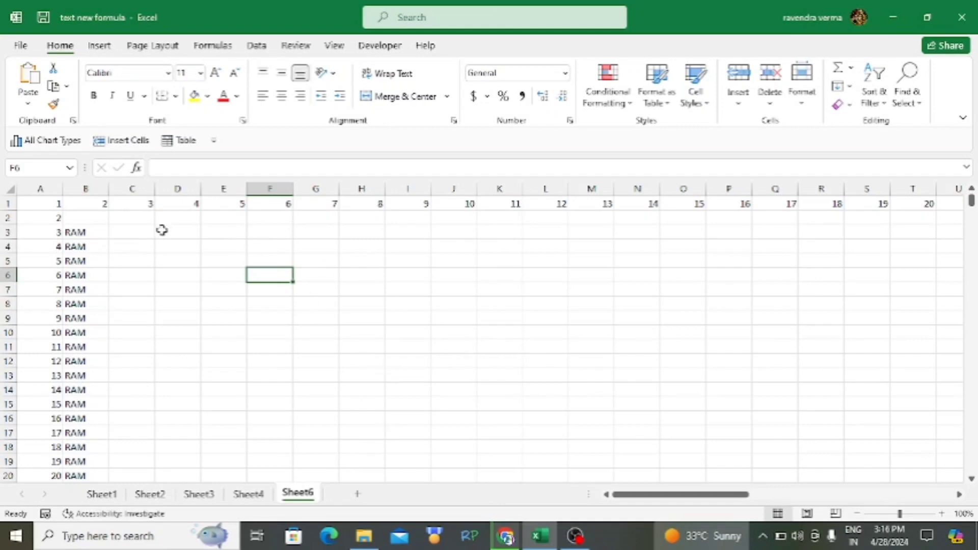
click(118, 248)
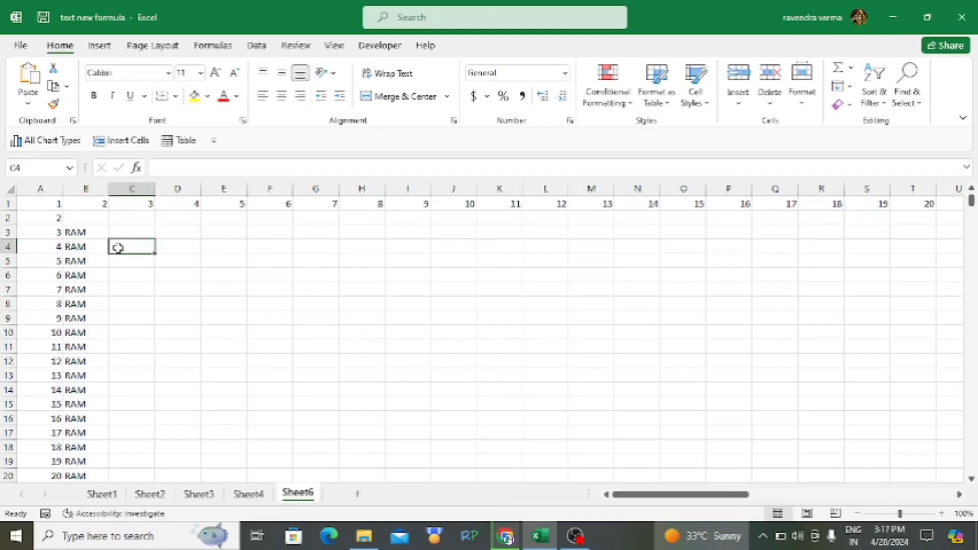
double_click(118, 248)
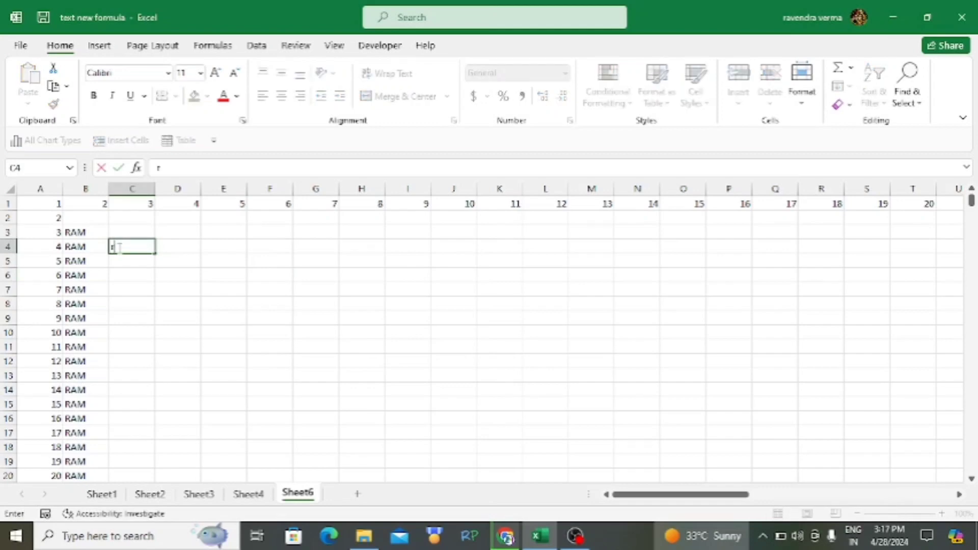
text(RAM)
Step: Enter an ISTEXT formula in cell D4 that checks whether cell C4 contains text
click(180, 244)
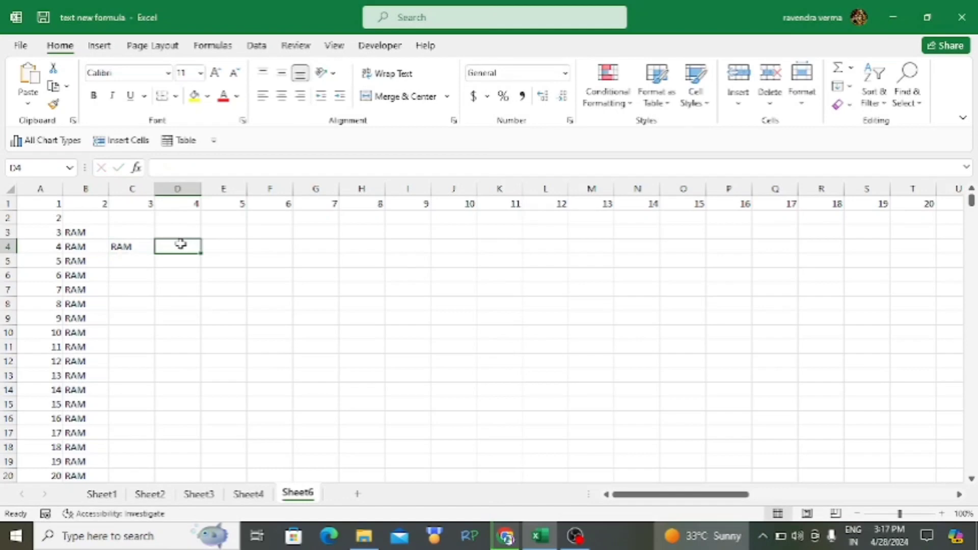
text(I)
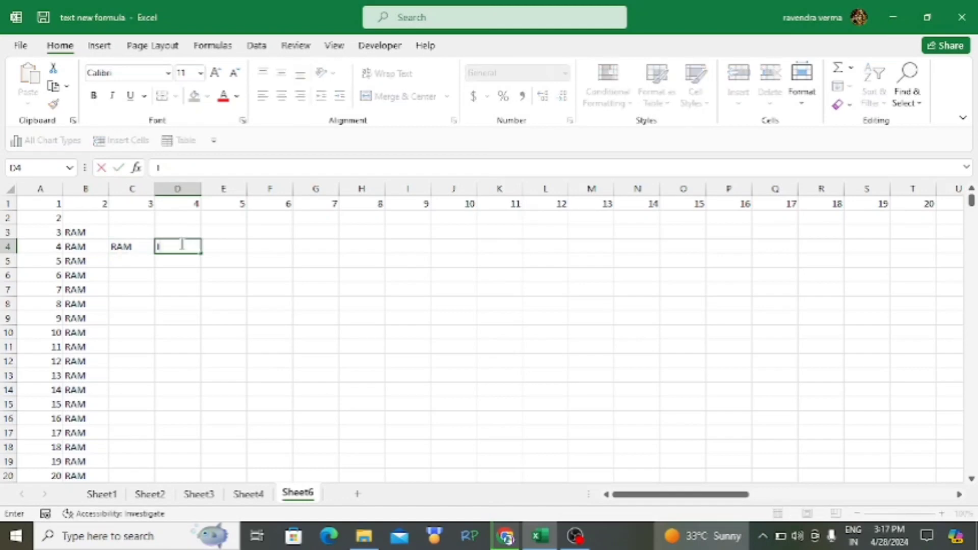
key(BackSpace)
text(=)
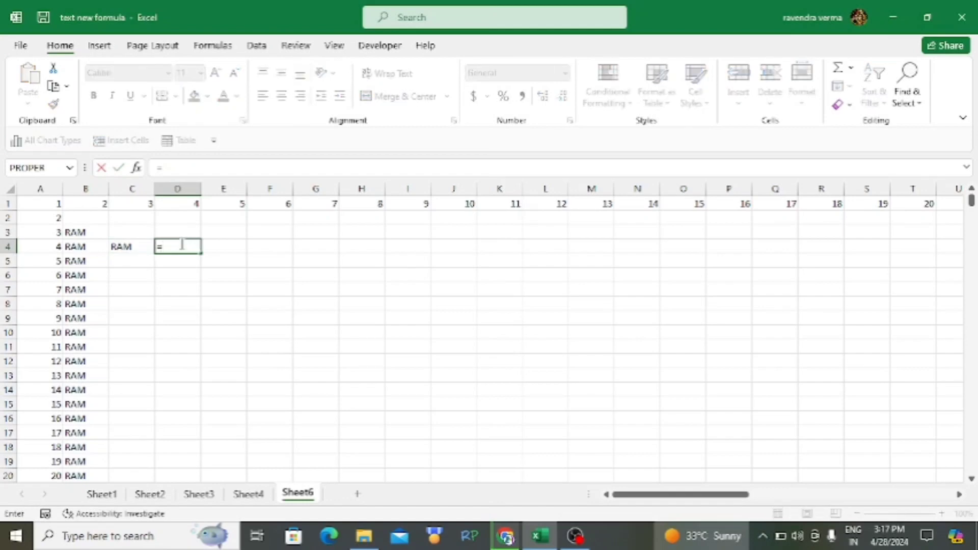
text(IST)
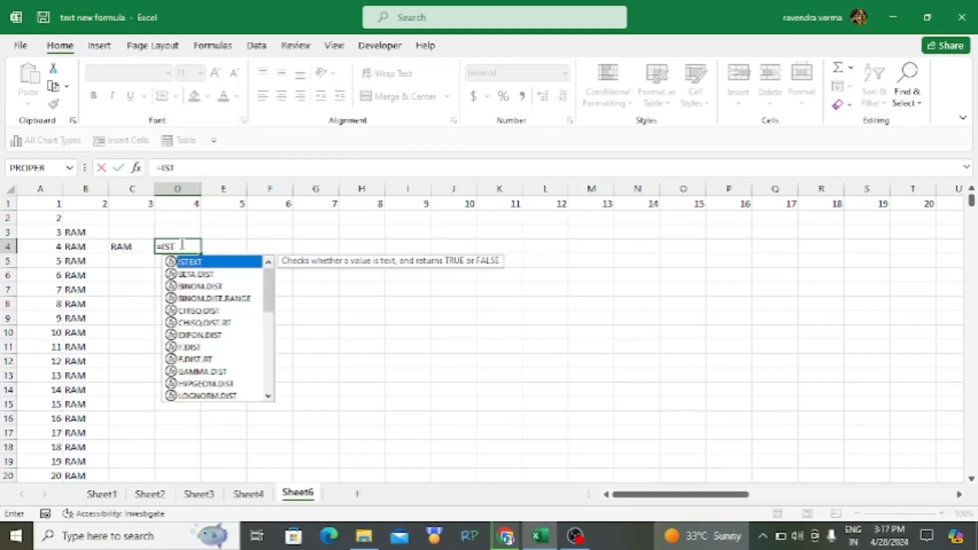
key(Tab)
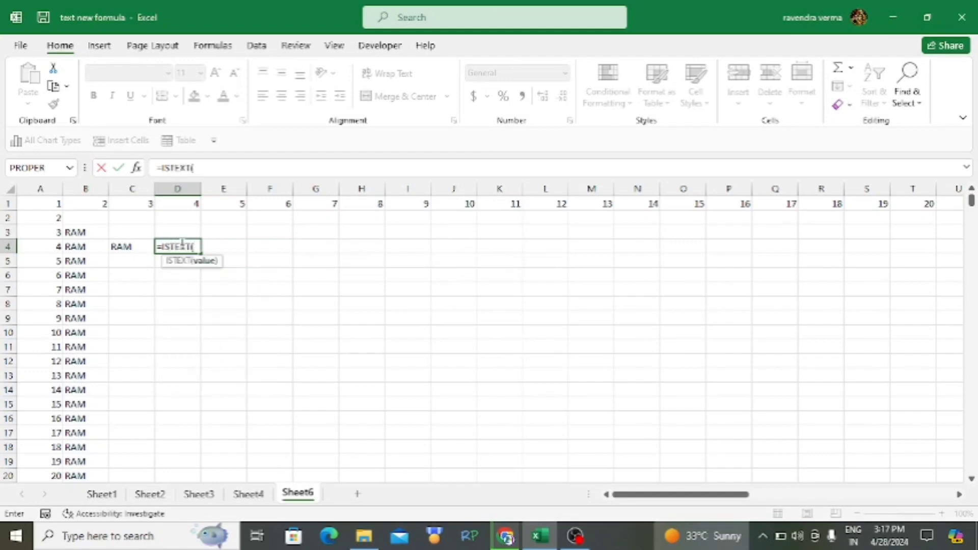
click(127, 252)
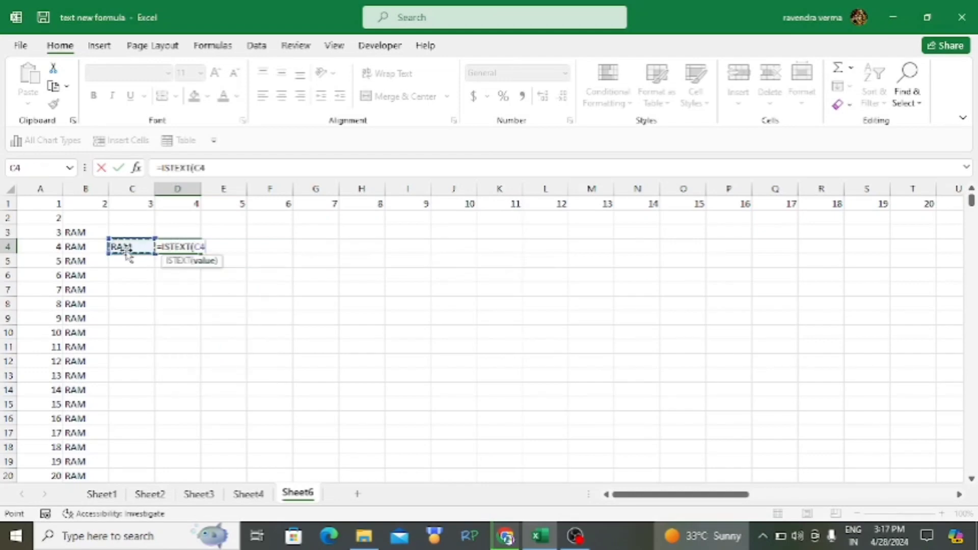
text())
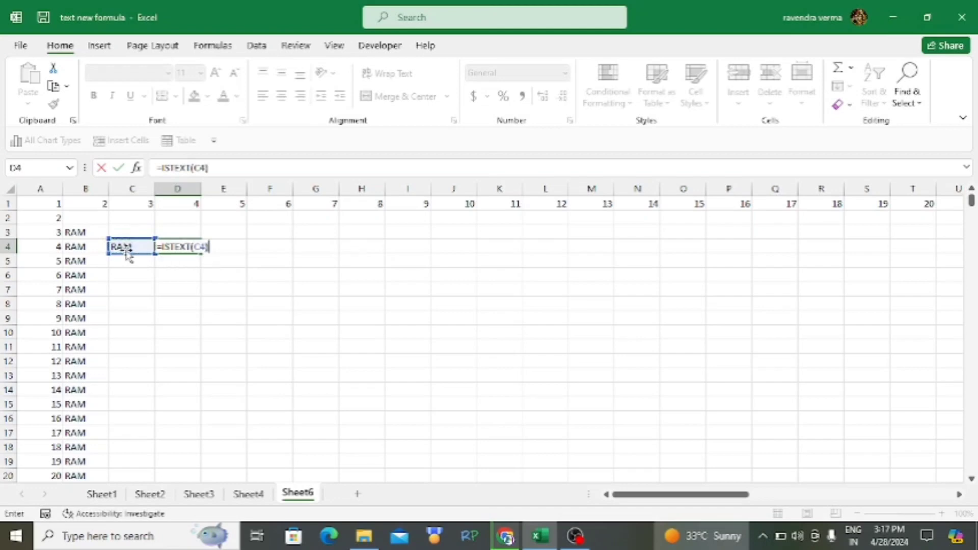
key(Return)
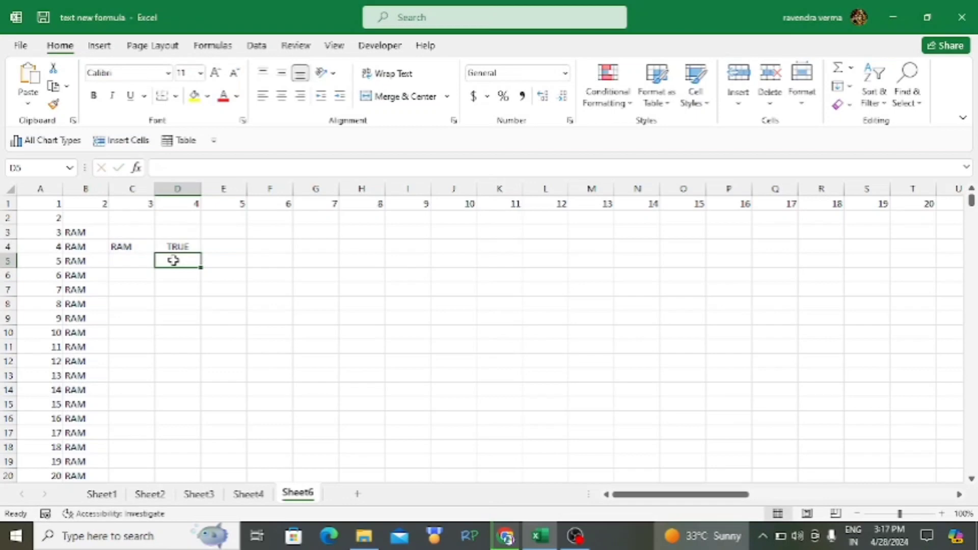
Step: Enter an ISTEXT formula in cell D5 that checks whether cell A4 contains text
text(=IS)
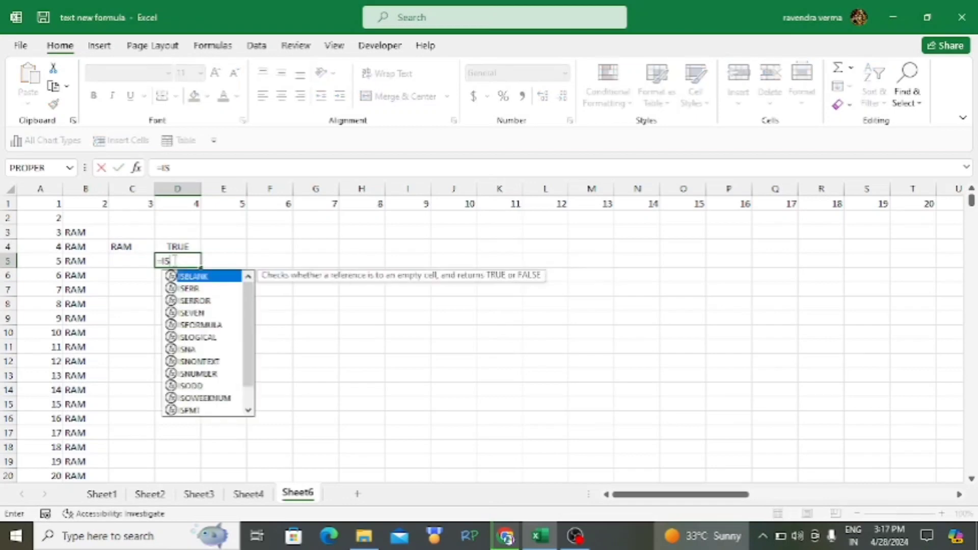
text(T)
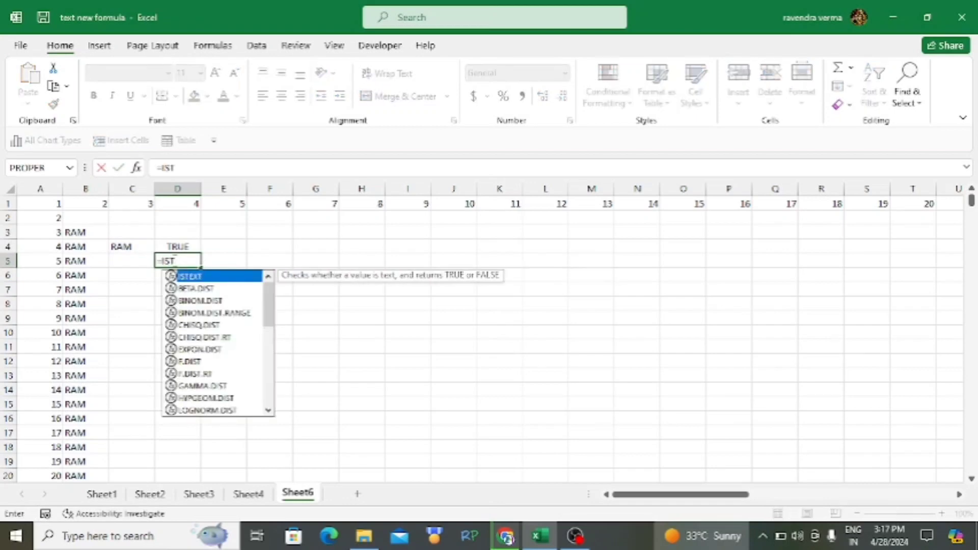
key(Tab)
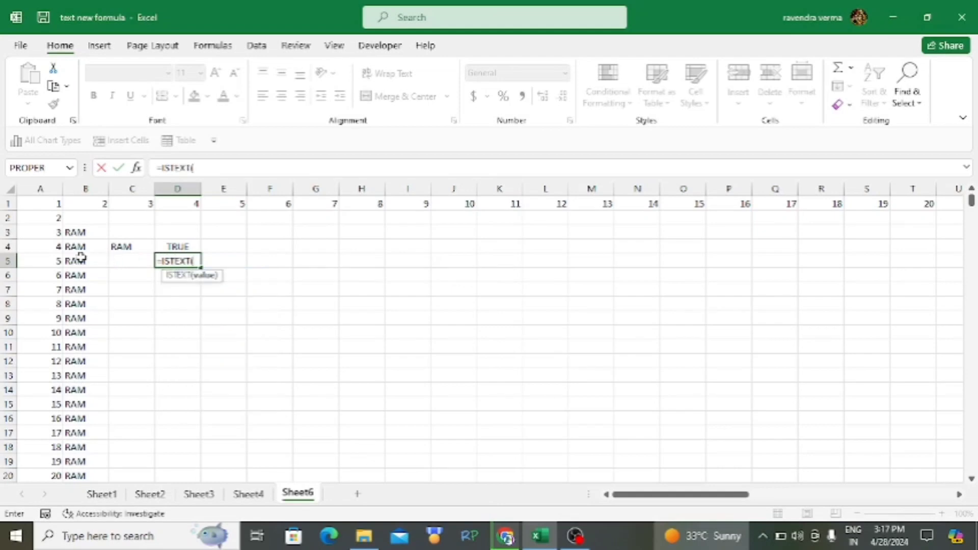
click(55, 247)
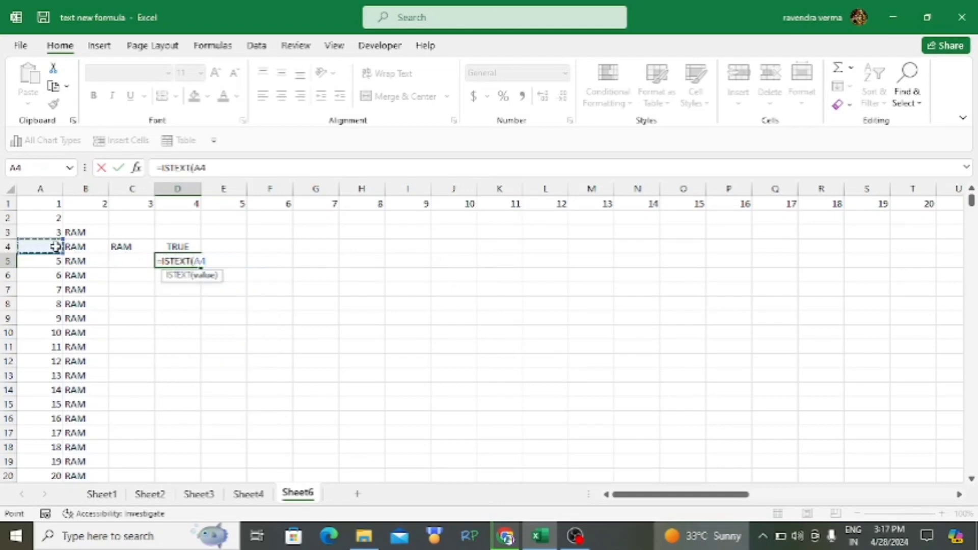
text())
key(Return)
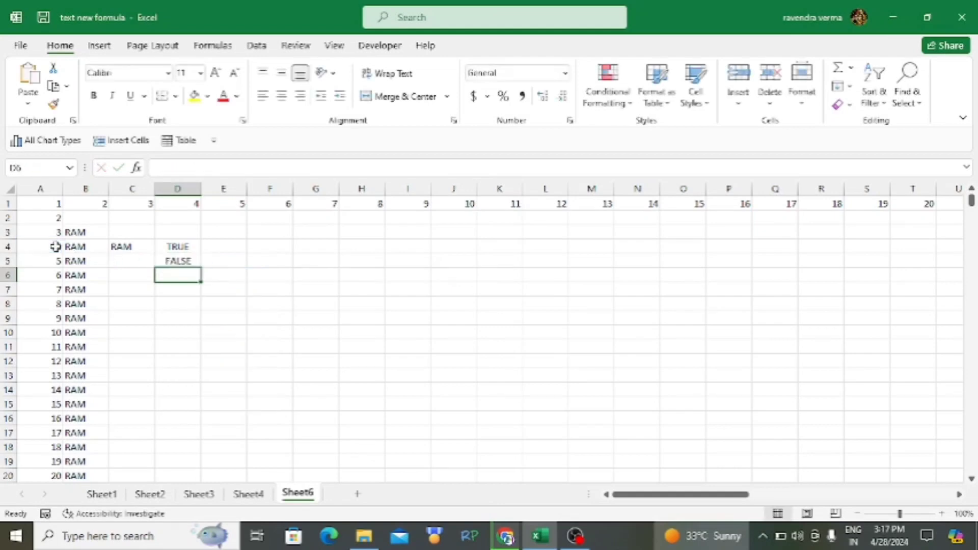
Step: Enter an EXACT formula in cell F5 that compares the text in C4 with B4
click(272, 259)
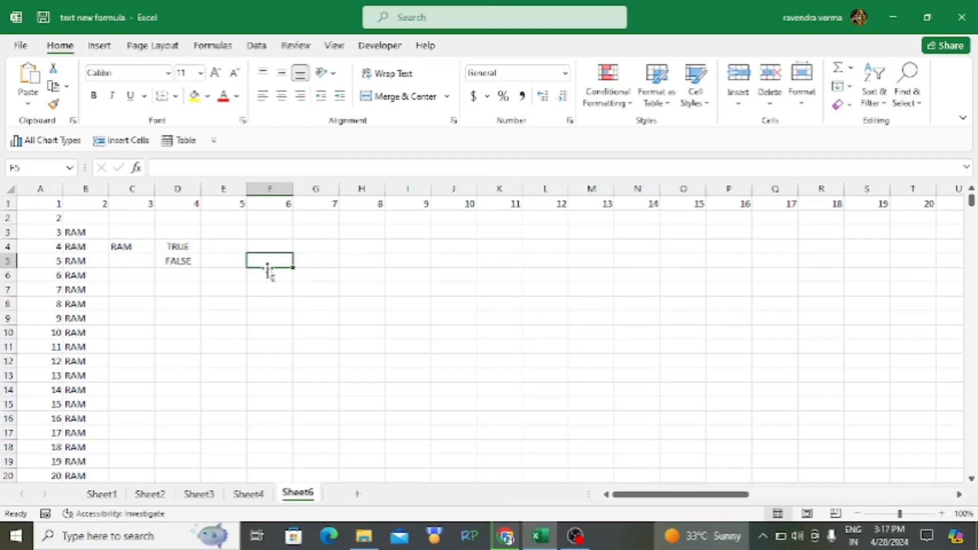
text(=E)
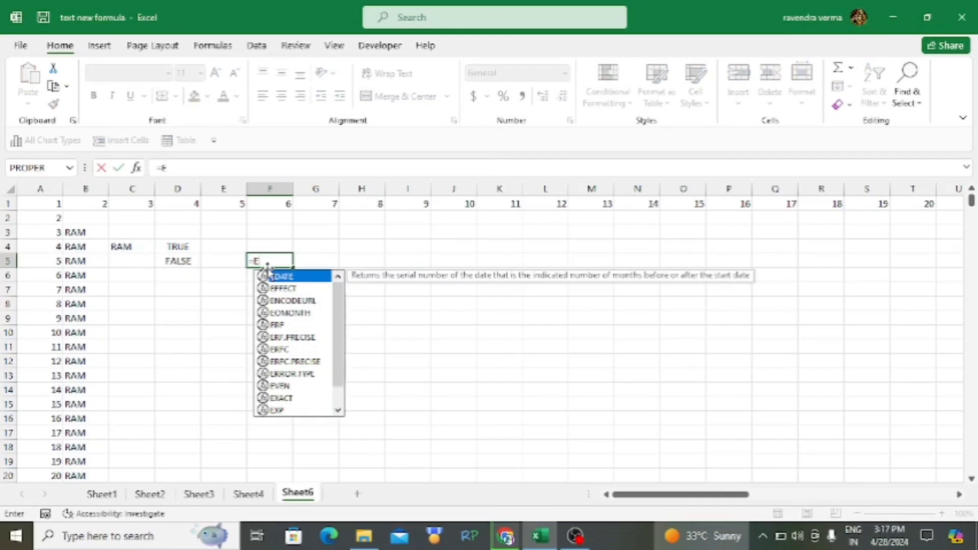
text(X)
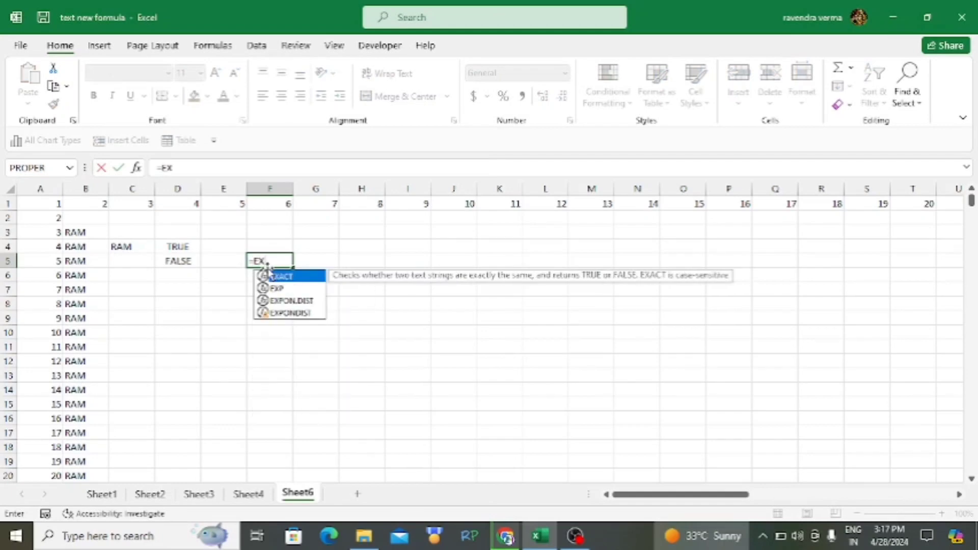
double_click(269, 275)
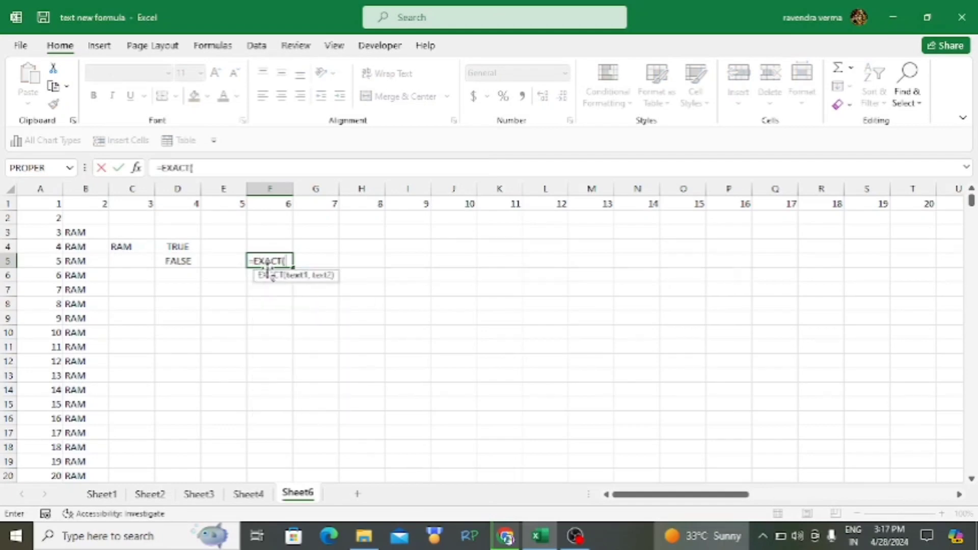
click(123, 244)
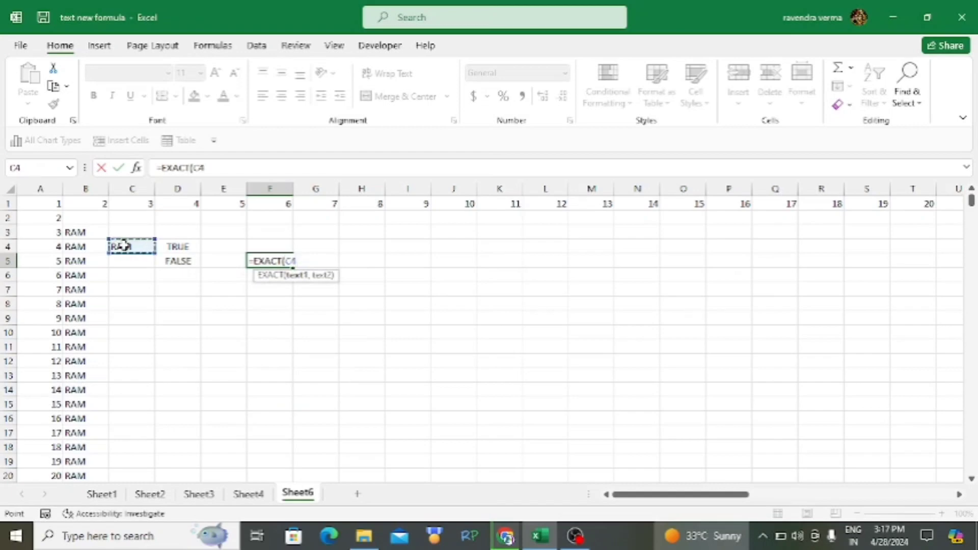
text(,)
click(103, 245)
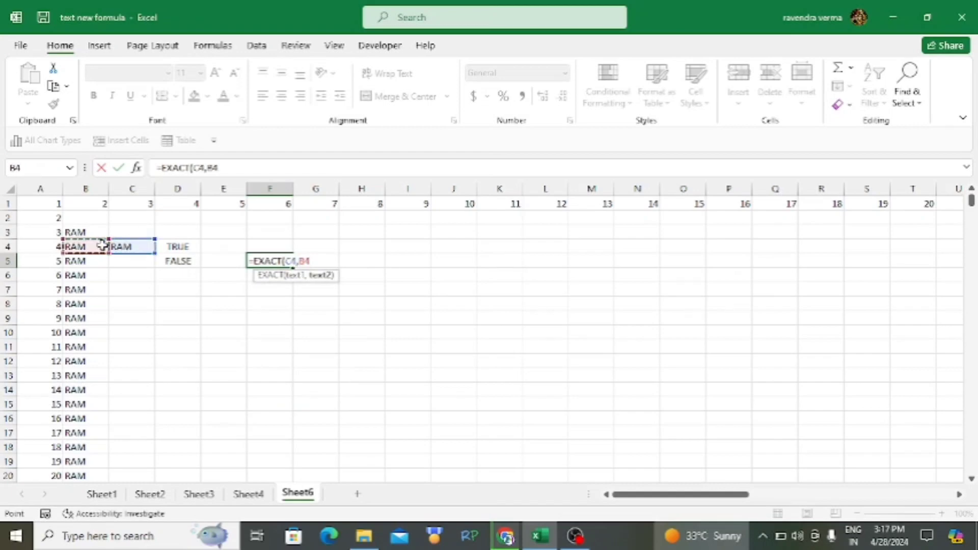
text())
key(Return)
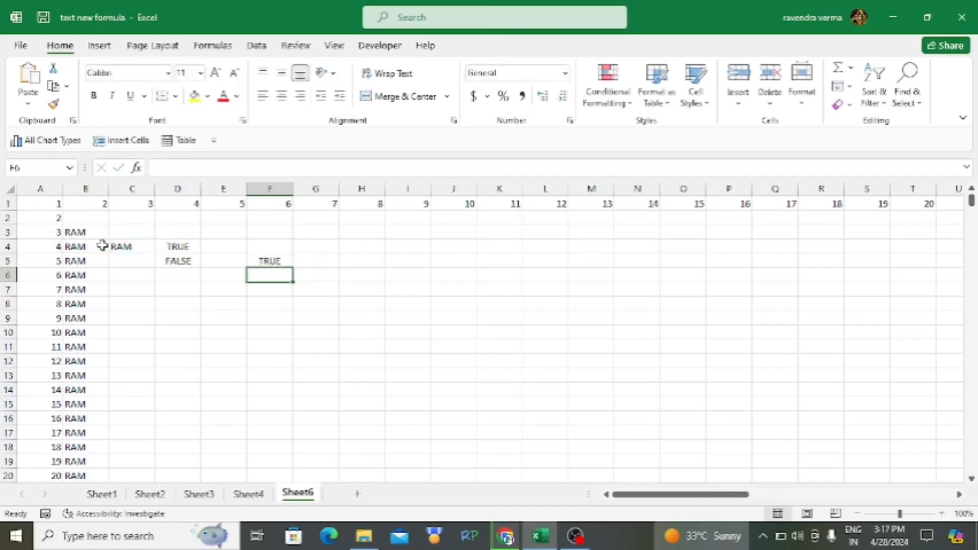
Step: Enter the lowercase text ram in cell C5 and compare C4 with C5 using an EXACT formula in cell F6
click(127, 263)
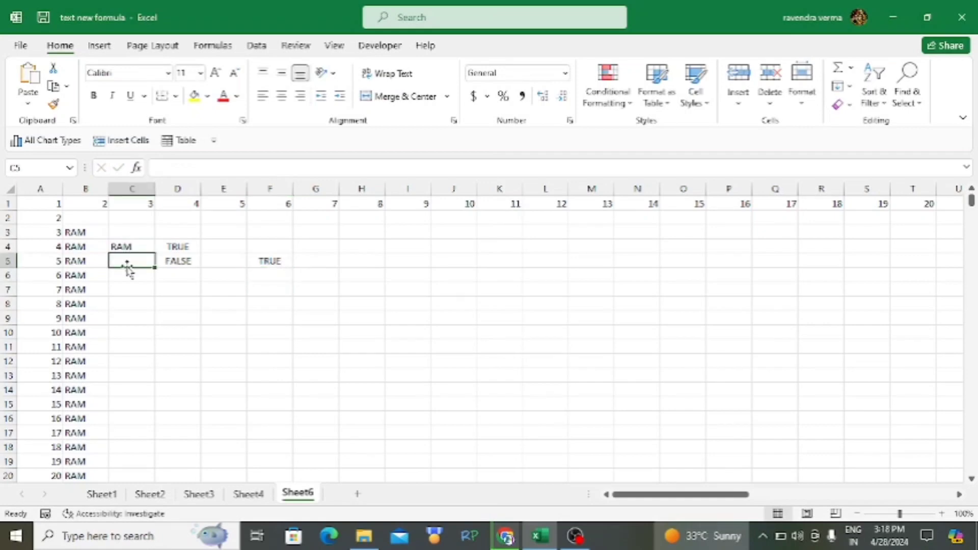
text(raM)
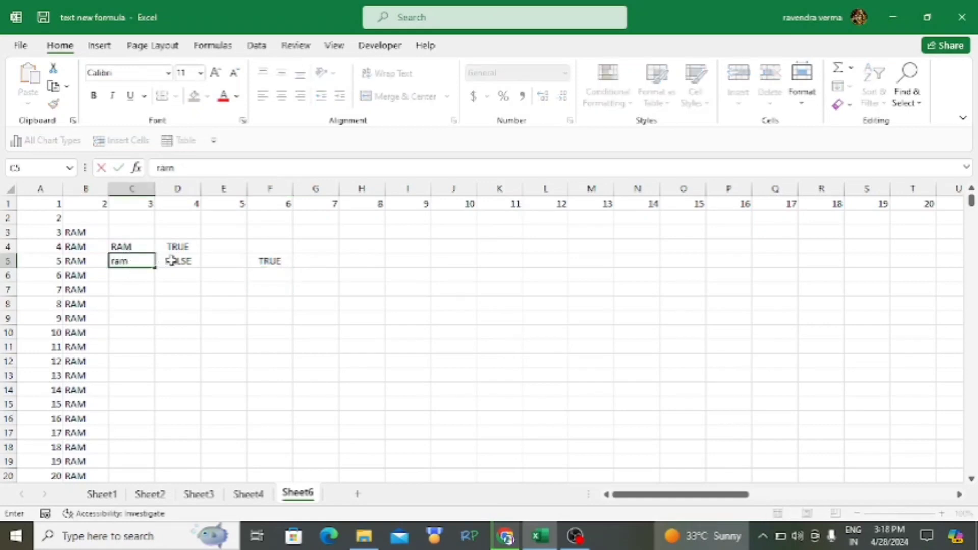
click(262, 271)
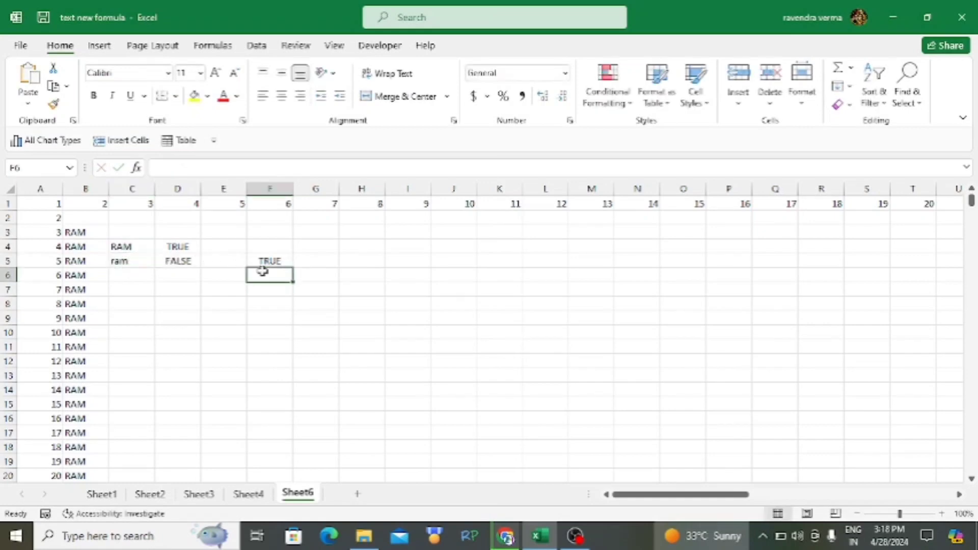
text(=)
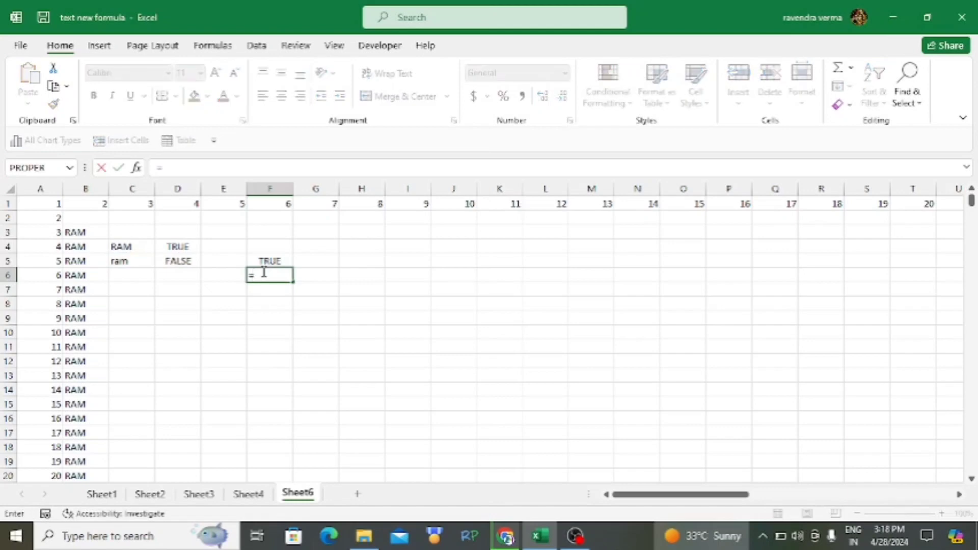
text(Exa)
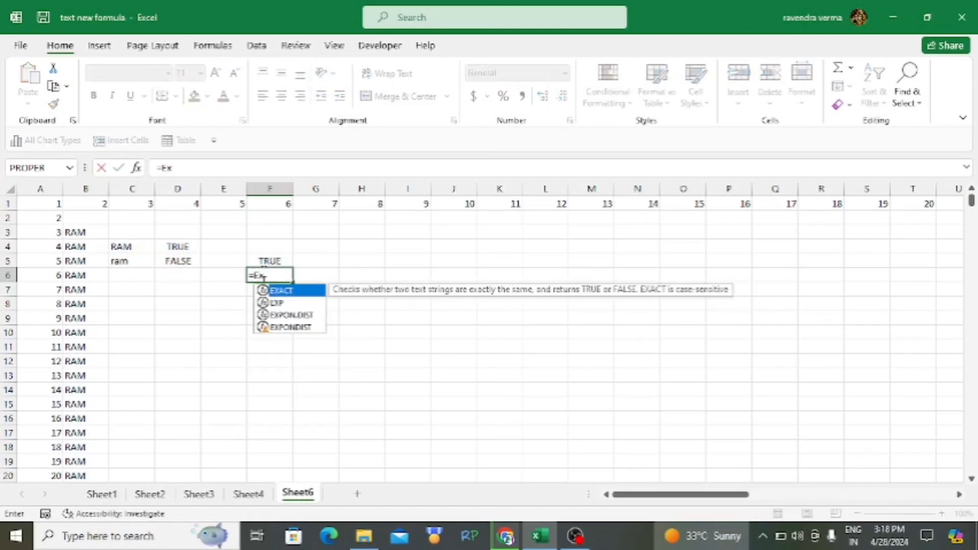
key(Tab)
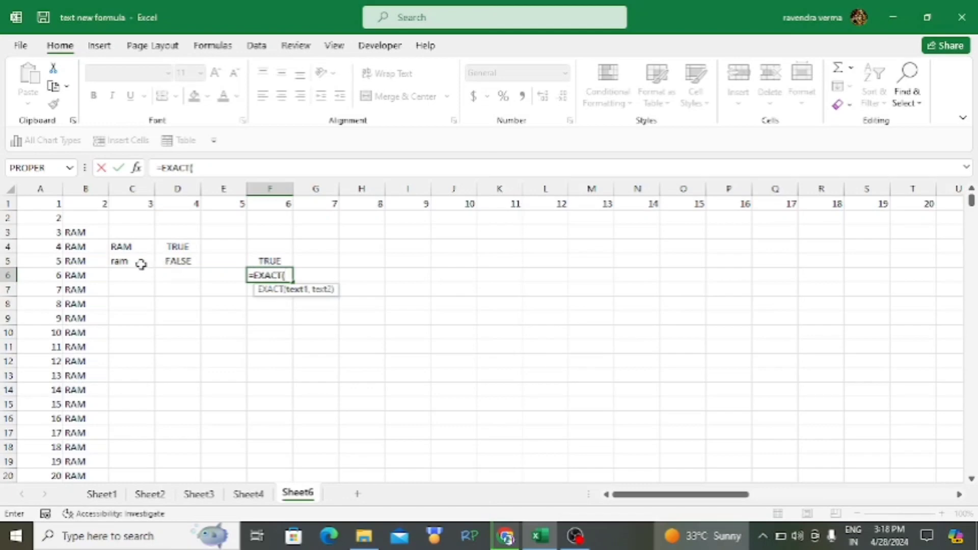
click(133, 249)
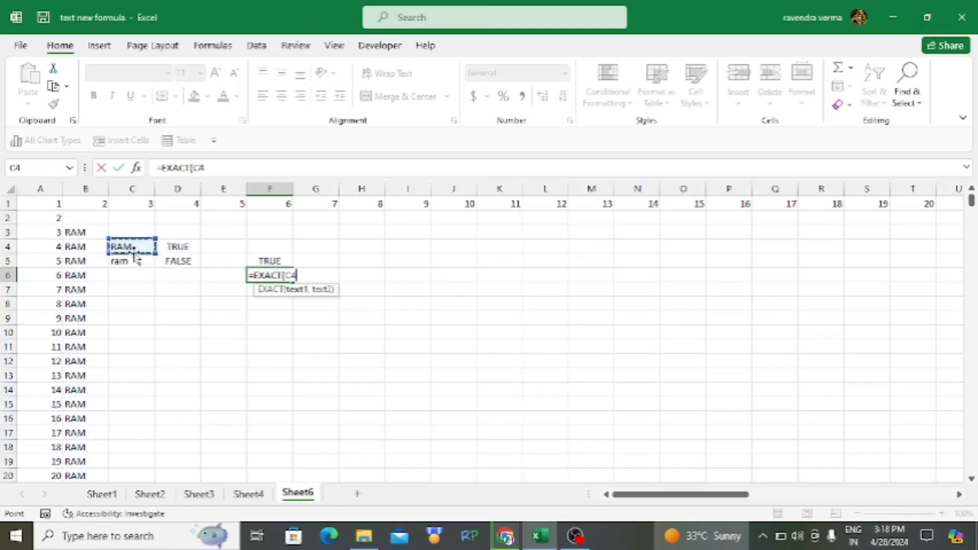
text(,)
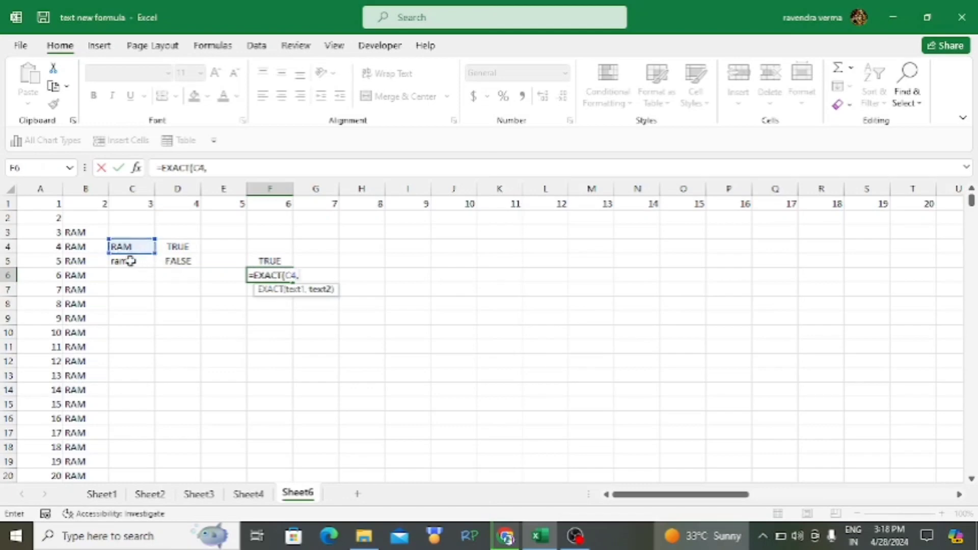
click(130, 261)
text())
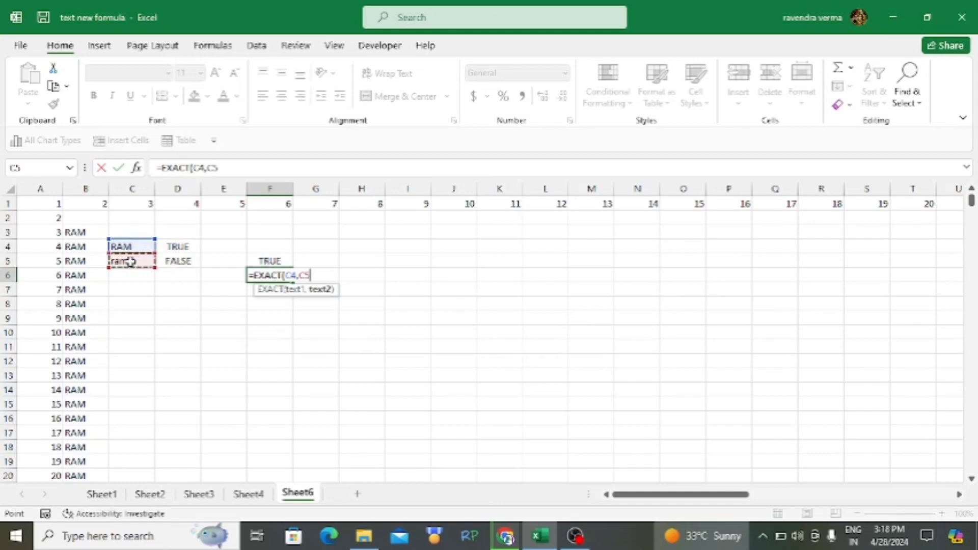
key(Return)
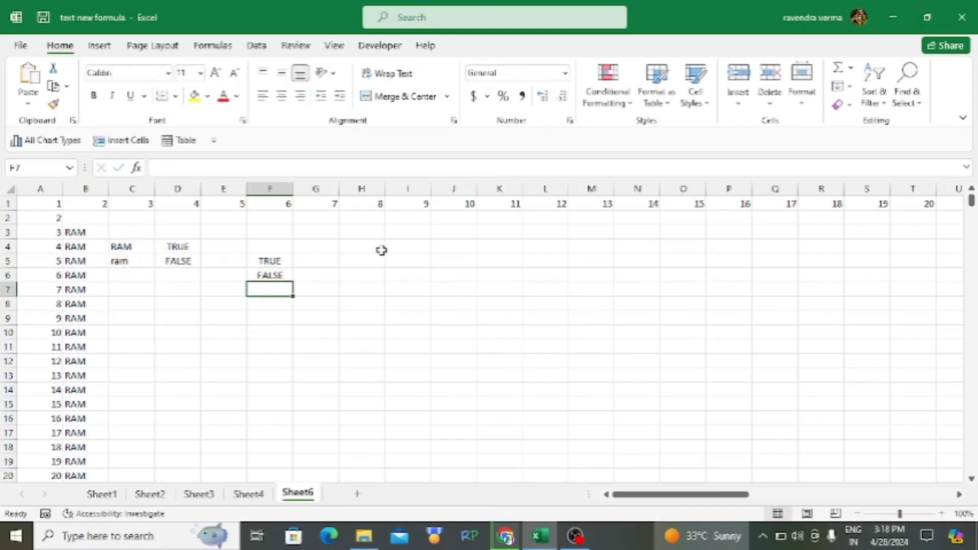
click(442, 352)
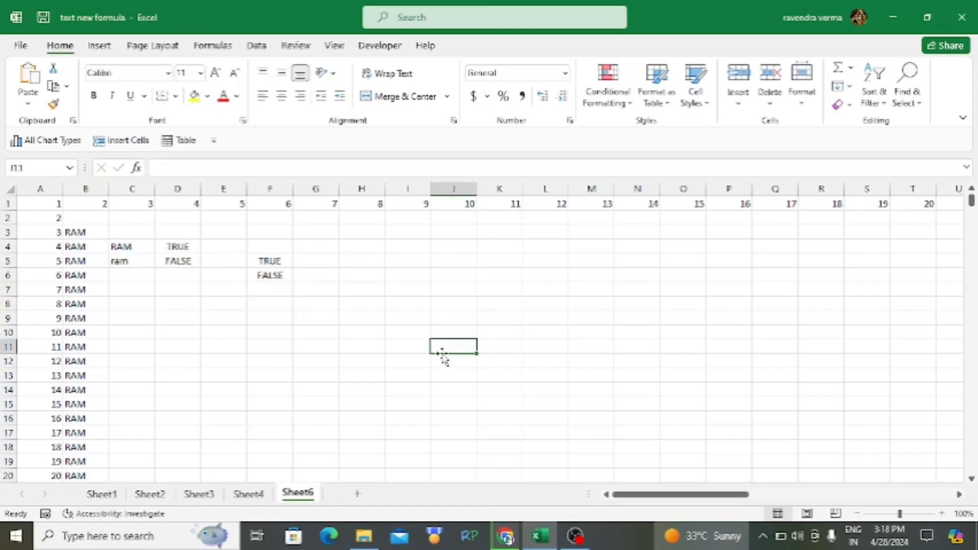